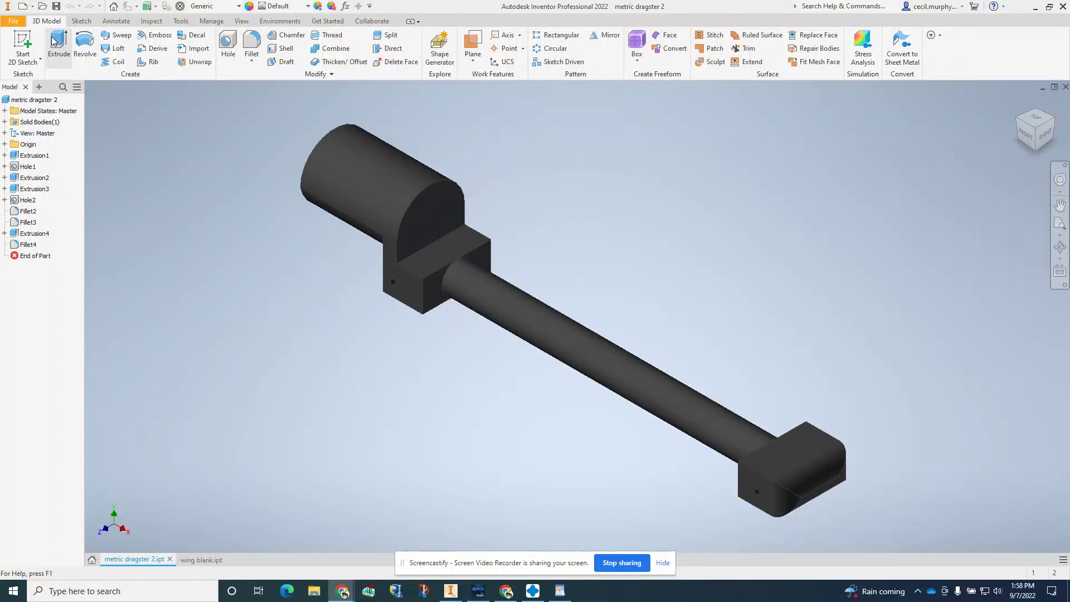
# Step: Create a new part from the Metric Standard (mm).ipt template
pyautogui.click(17, 23)
pyautogui.click(22, 66)
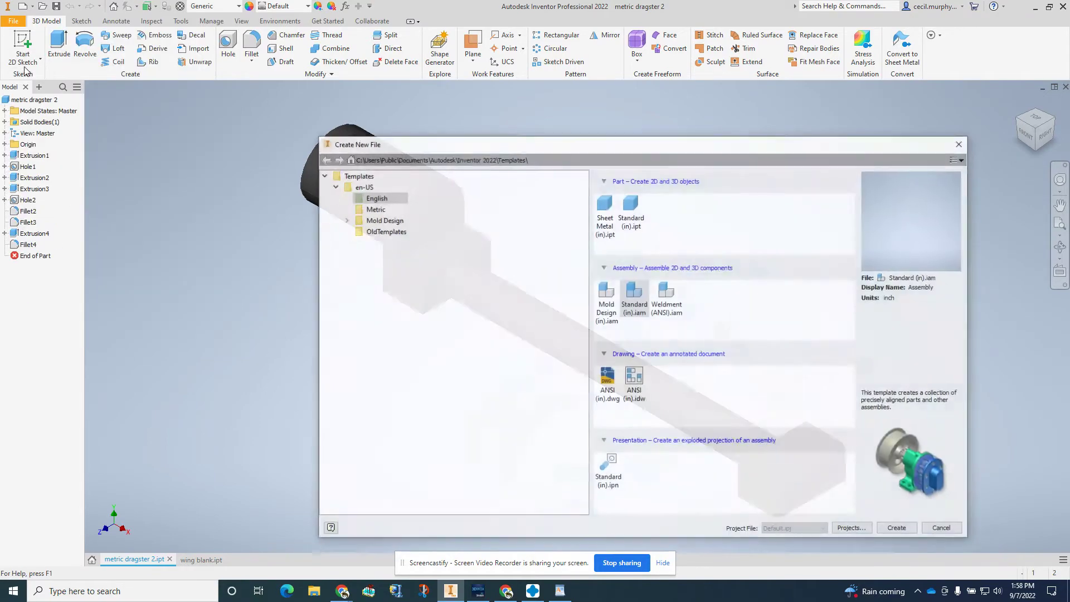
pyautogui.click(374, 209)
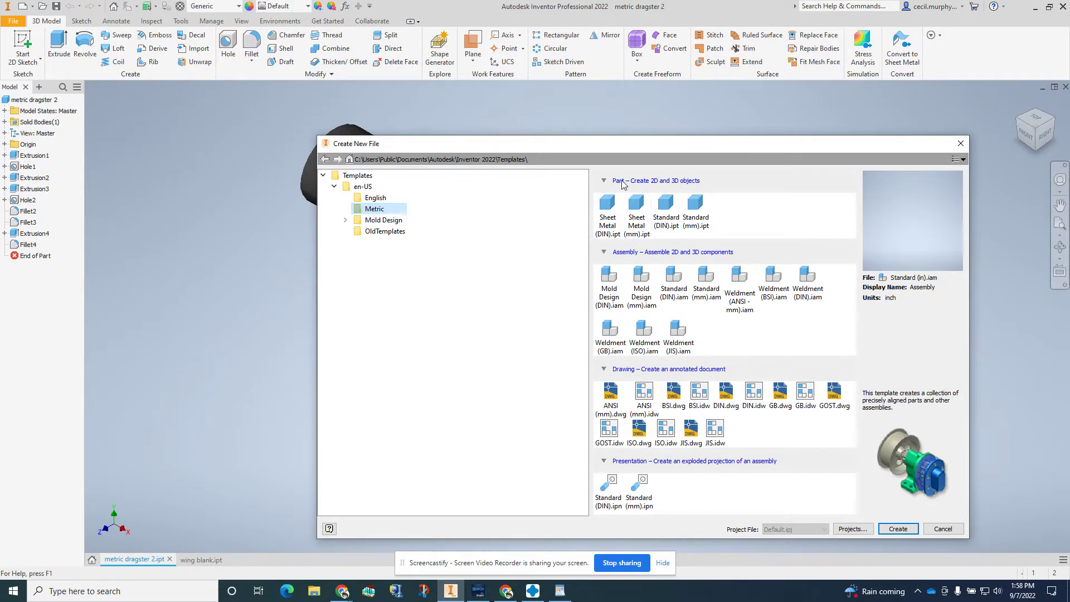
pyautogui.doubleClick(697, 205)
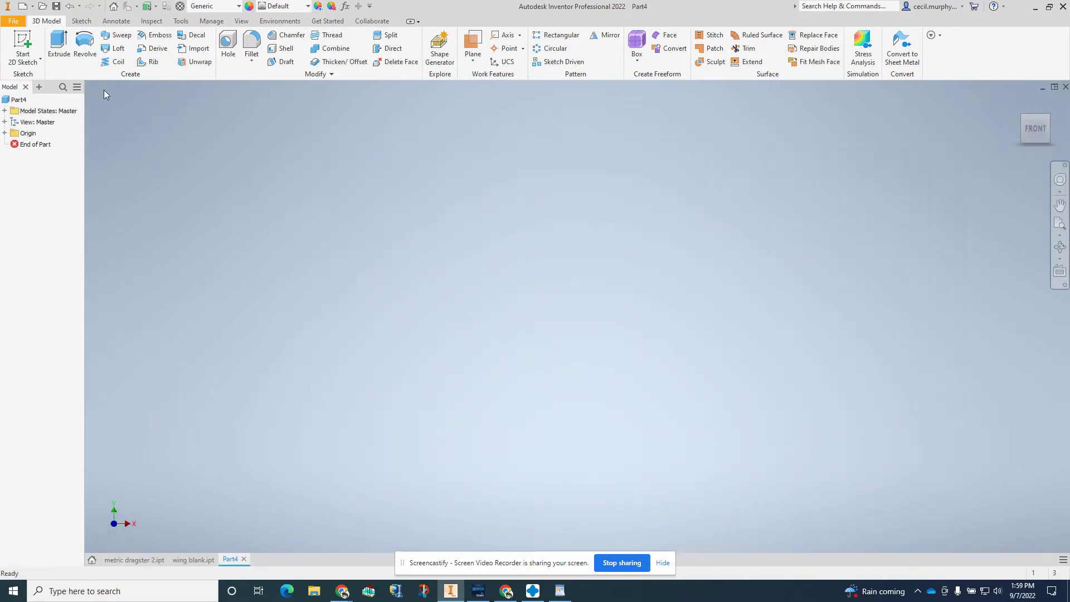
# Step: Start a new 2D sketch on the XY Plane
pyautogui.click(17, 44)
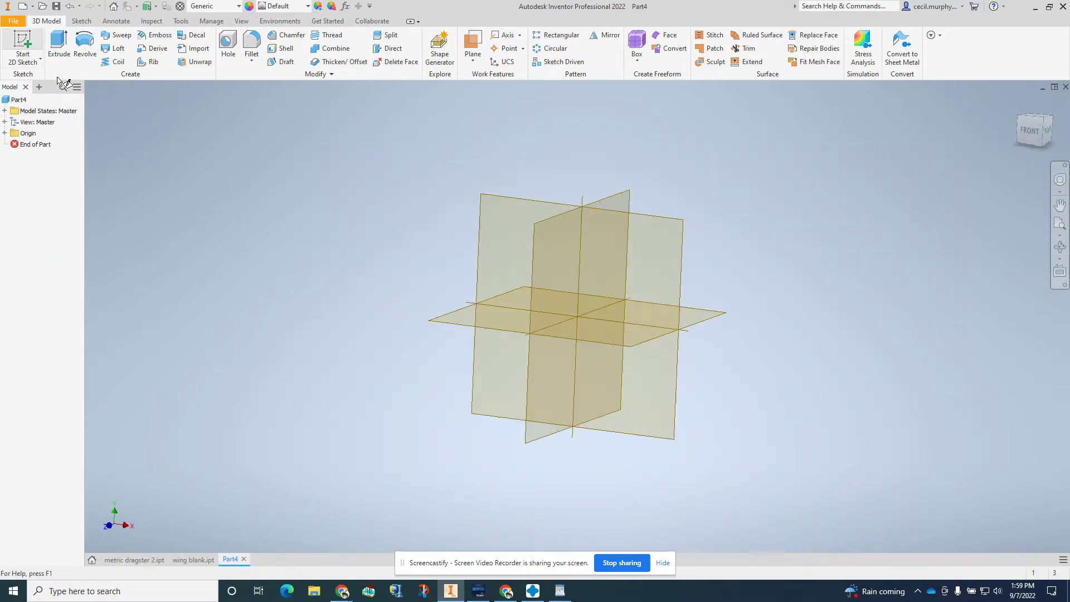
pyautogui.click(523, 179)
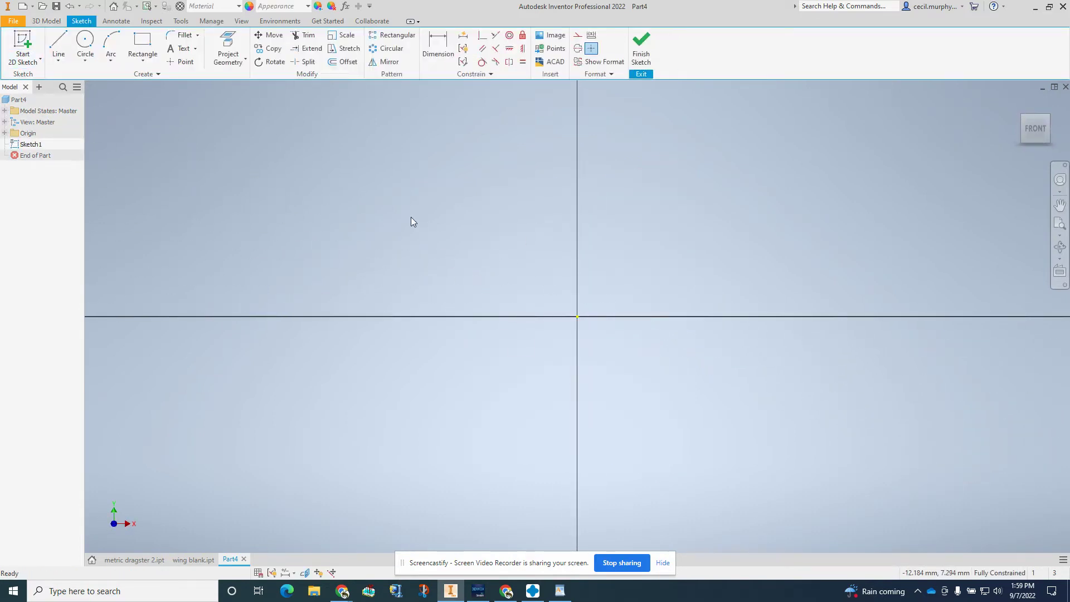
pyautogui.click(58, 48)
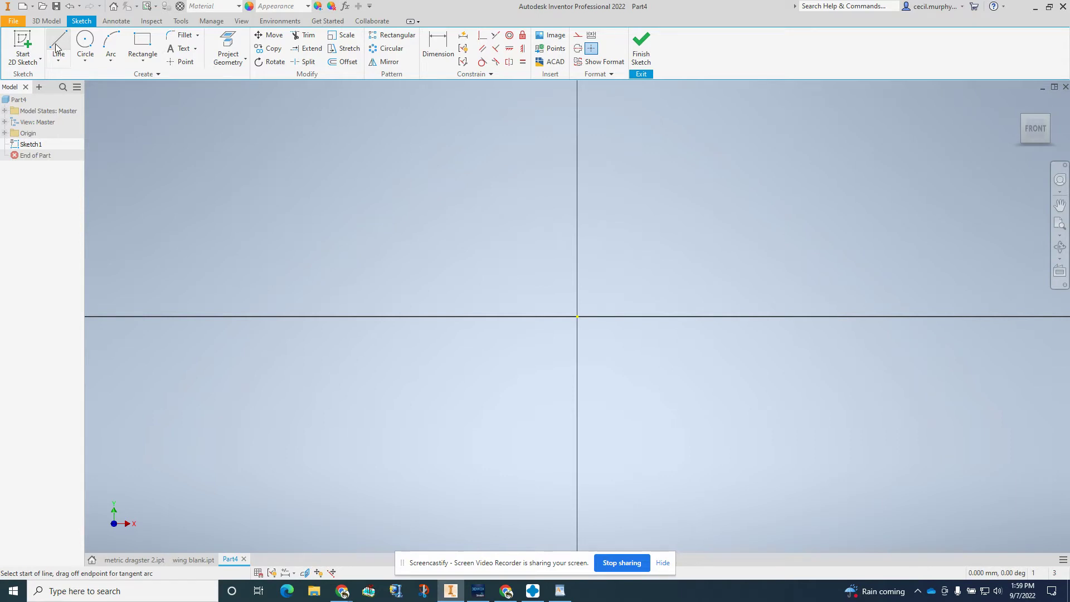
# Step: Draw a closed four-line trapezoid on the axis, tall at the left and short at the right
pyautogui.click(419, 219)
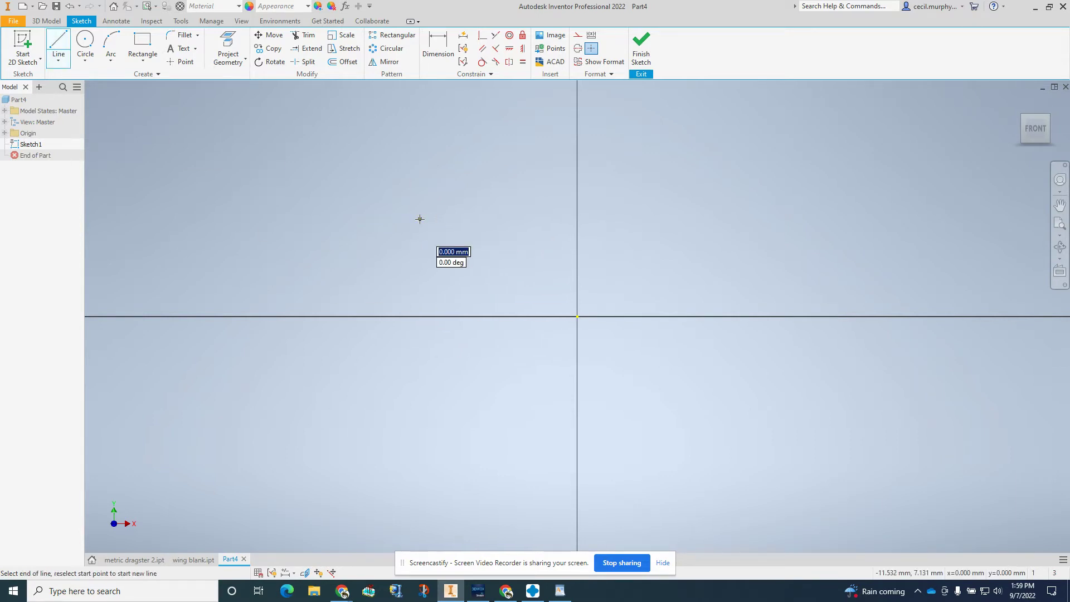
pyautogui.click(421, 317)
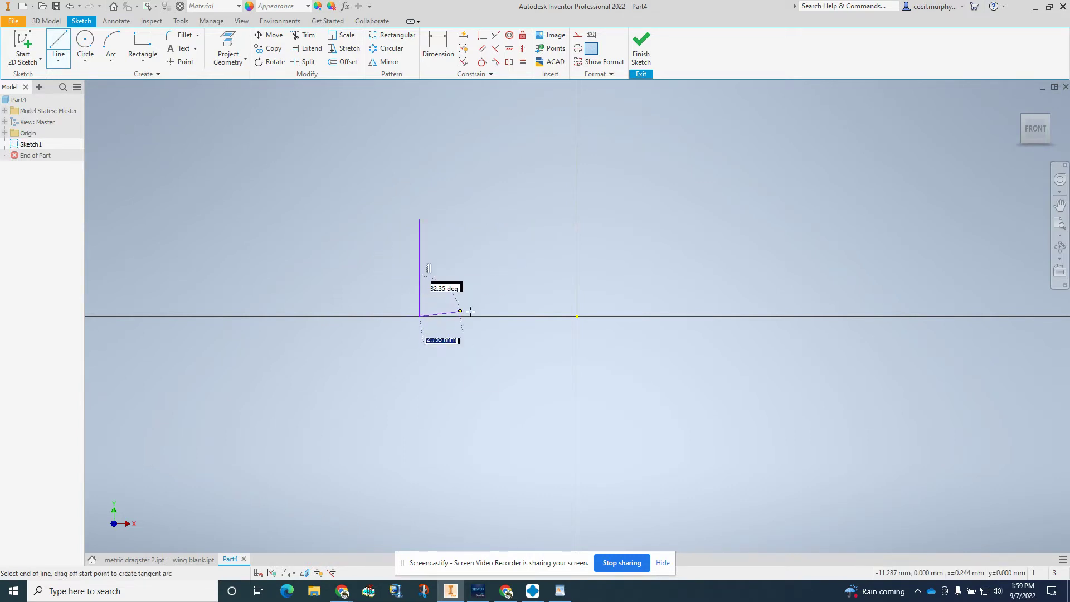
pyautogui.click(901, 316)
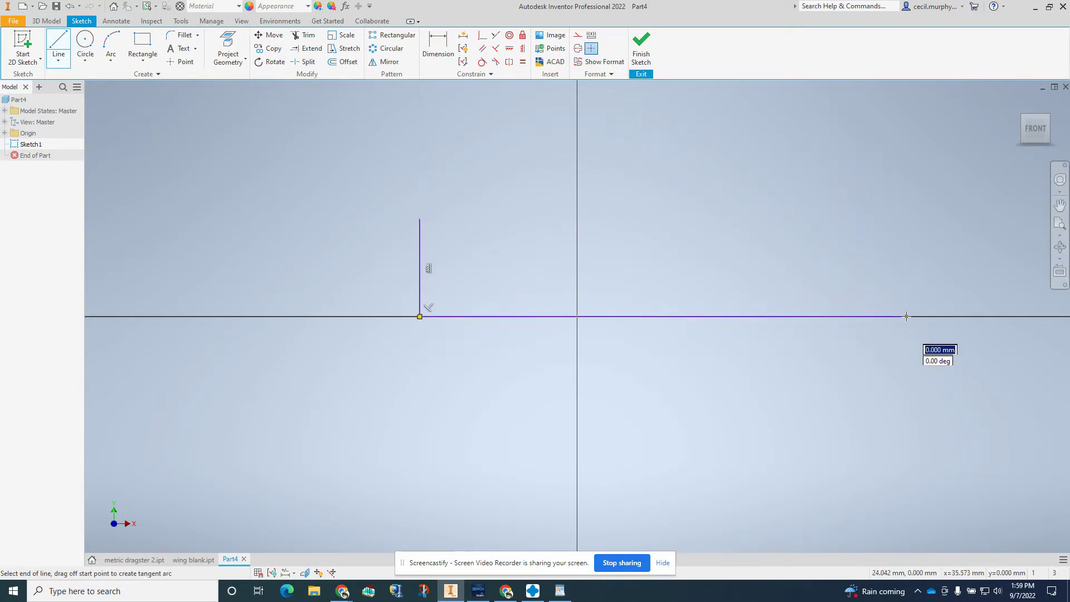
pyautogui.click(906, 288)
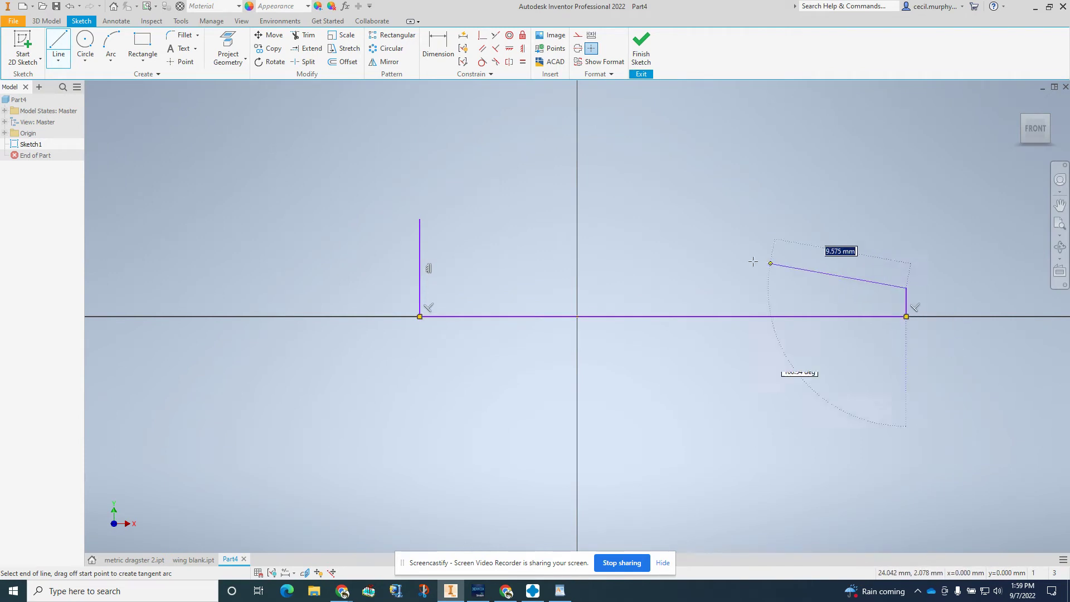
pyautogui.click(420, 219)
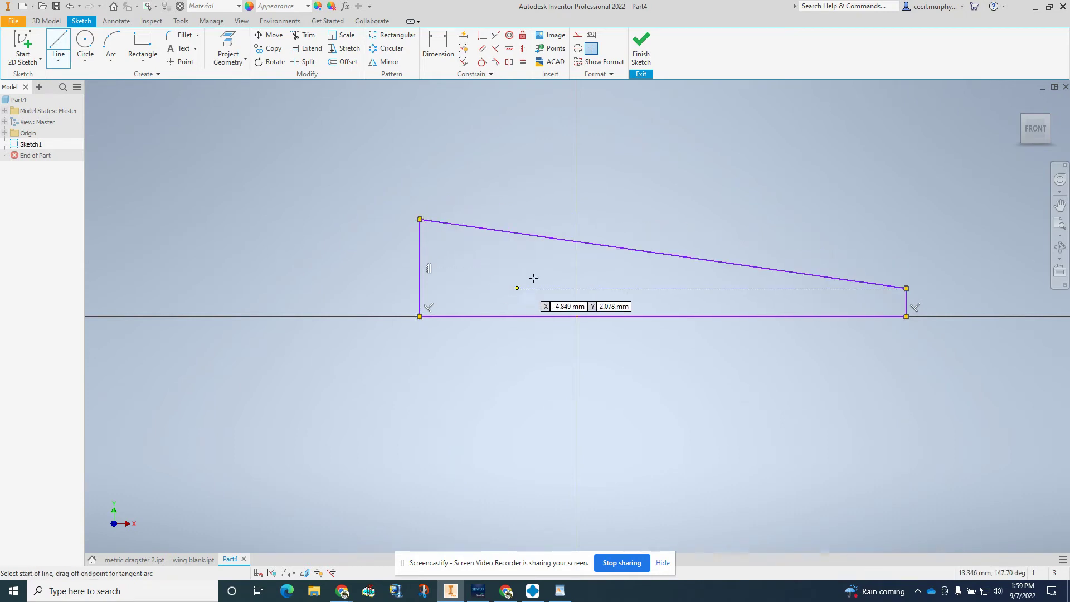
pyautogui.click(431, 53)
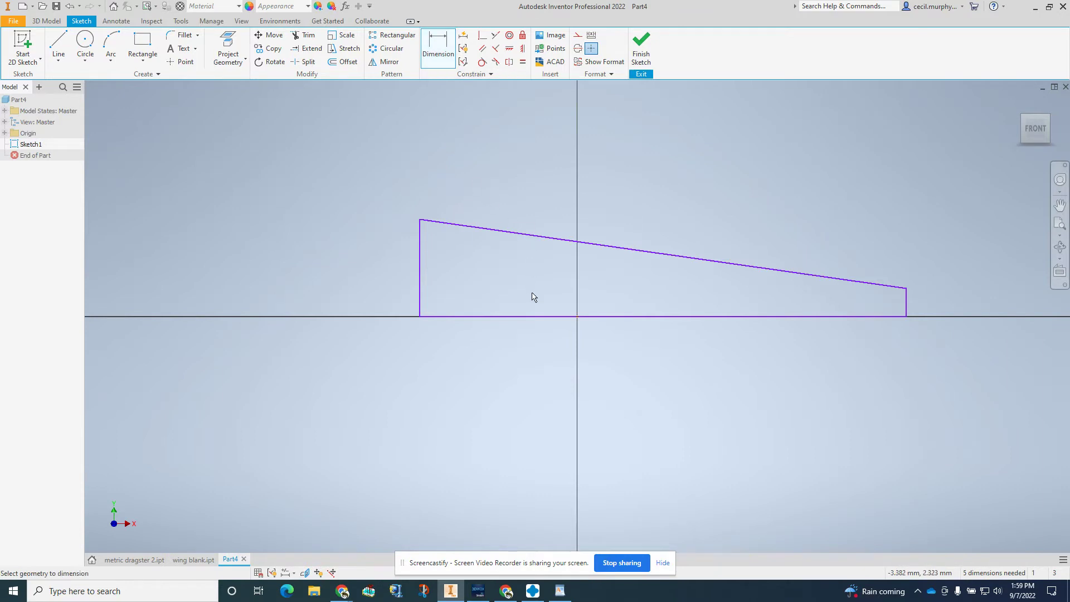
# Step: Dimension the bottom edge to 300 mm and the right edge to 19 mm
pyautogui.click(541, 317)
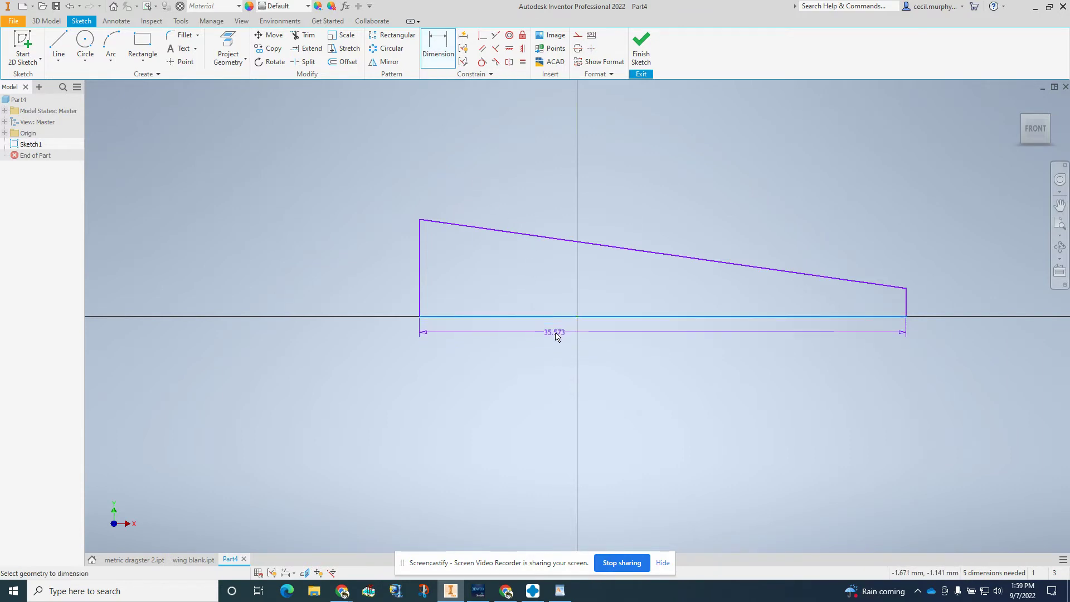
pyautogui.click(556, 336)
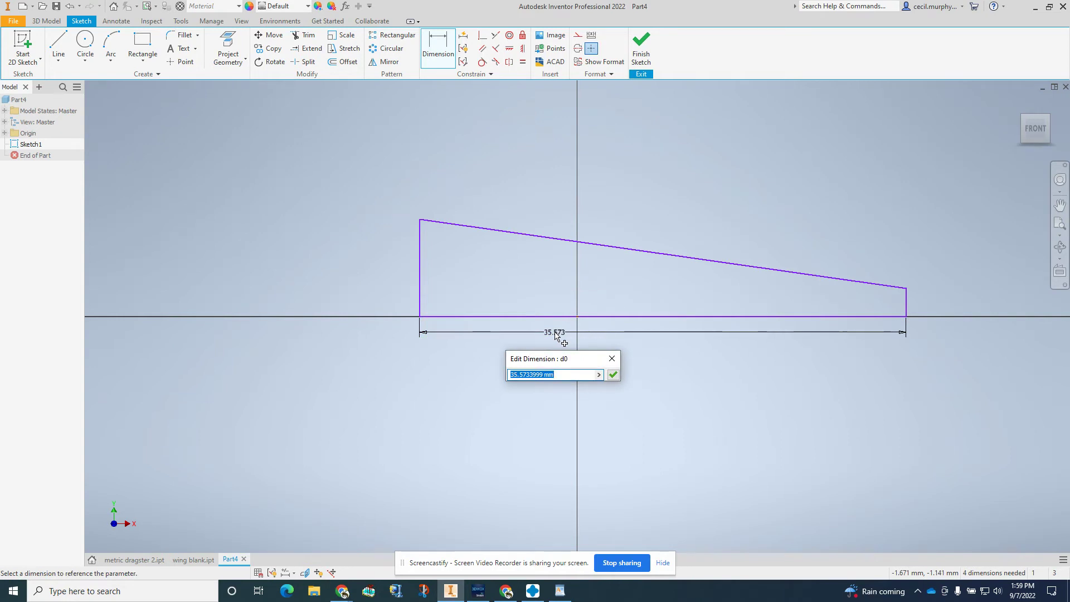
pyautogui.write('300')
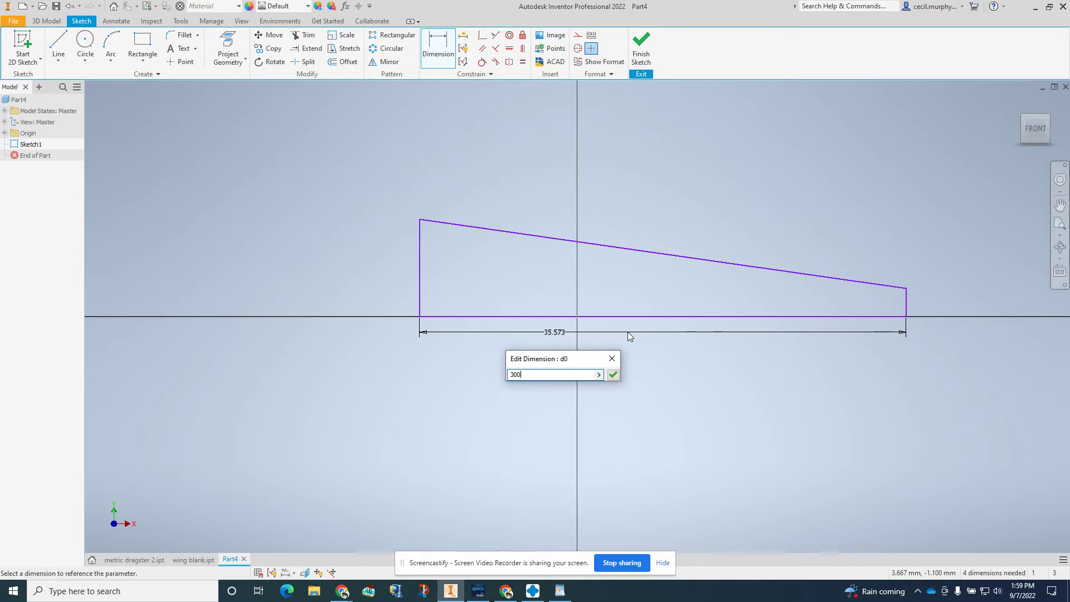
pyautogui.press('Return')
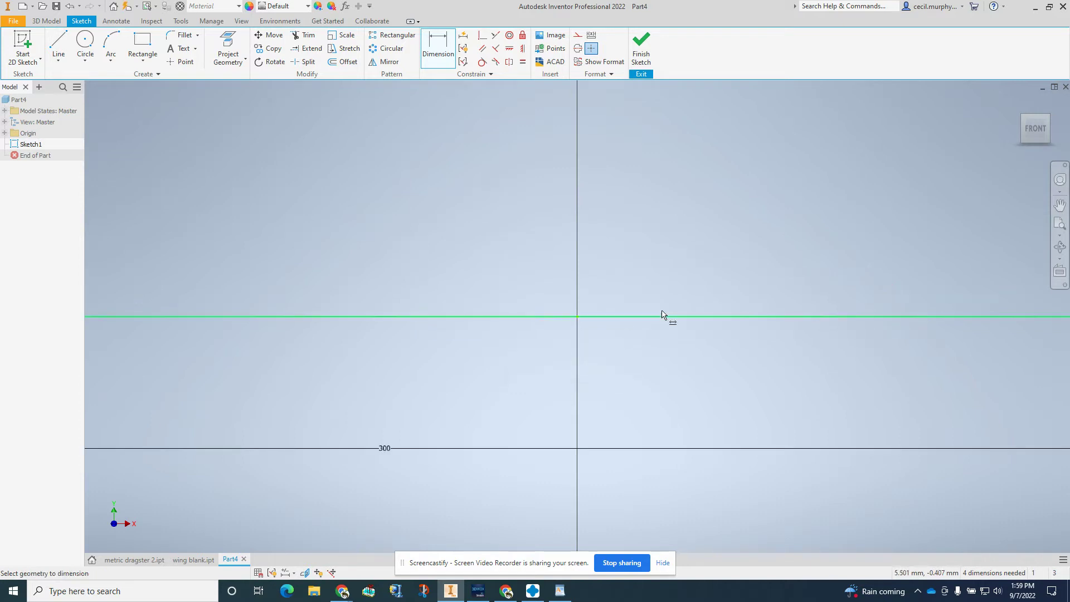
pyautogui.click(1028, 131)
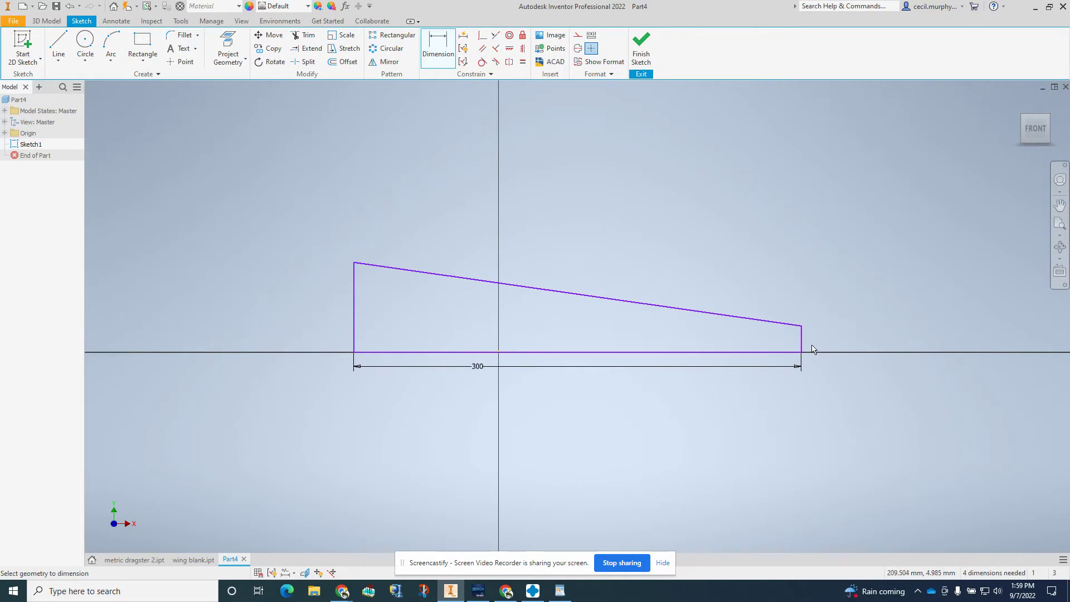
pyautogui.click(802, 339)
pyautogui.click(847, 340)
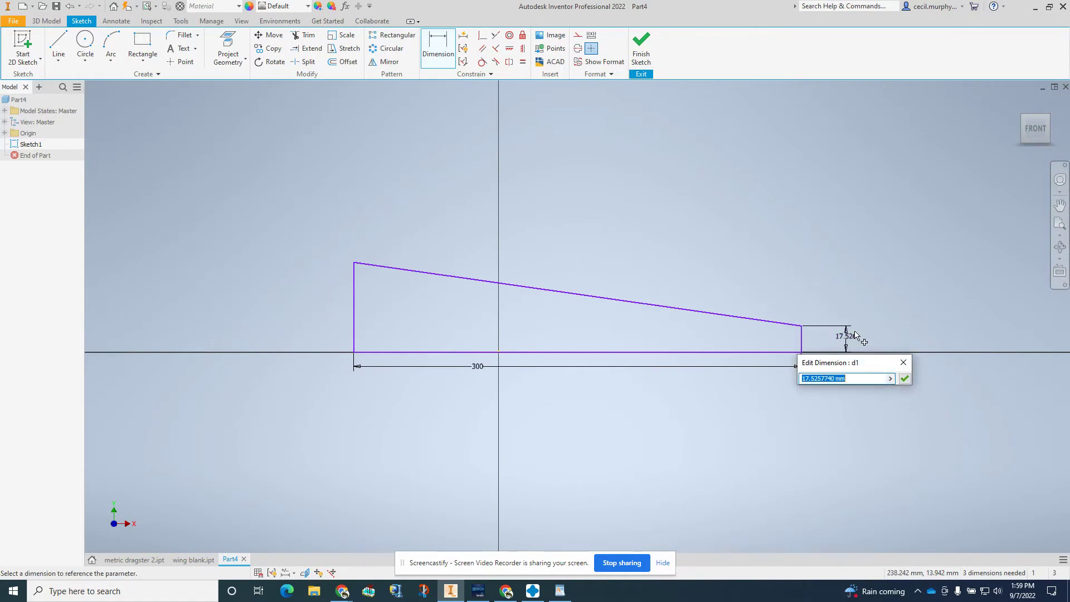
pyautogui.write('19')
pyautogui.press('Return')
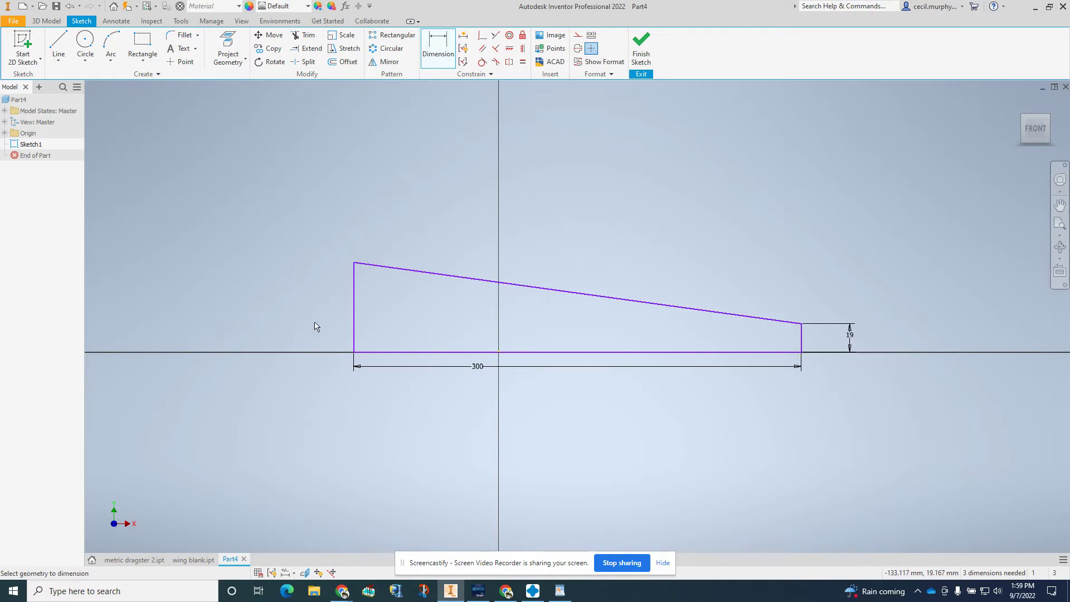
# Step: Dimension the left edge to 70 mm and finish the sketch
pyautogui.click(353, 326)
pyautogui.click(312, 315)
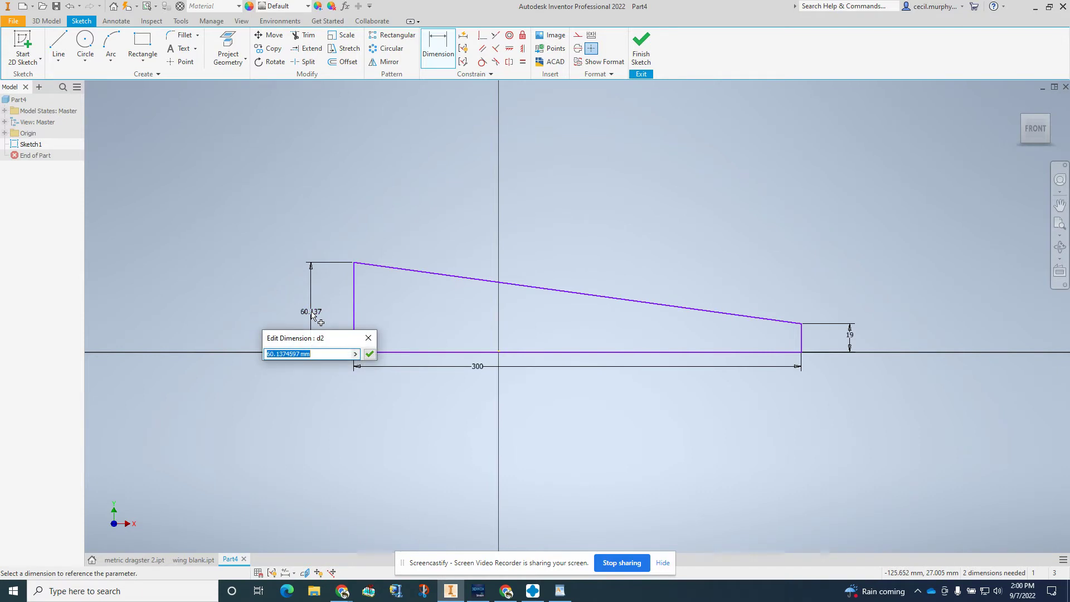
pyautogui.write('70')
pyautogui.press('Return')
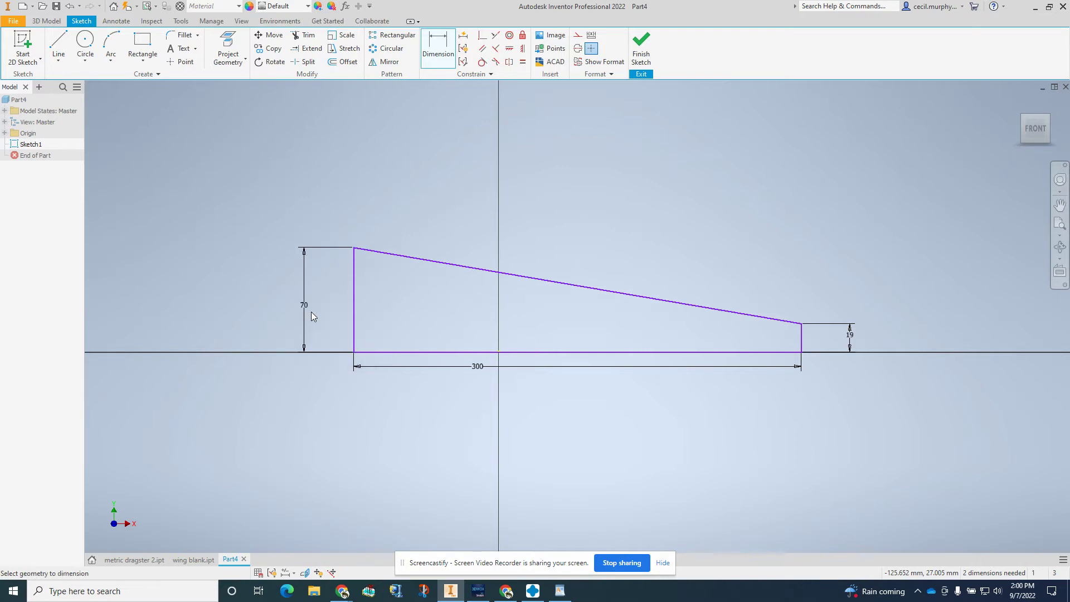
pyautogui.click(639, 54)
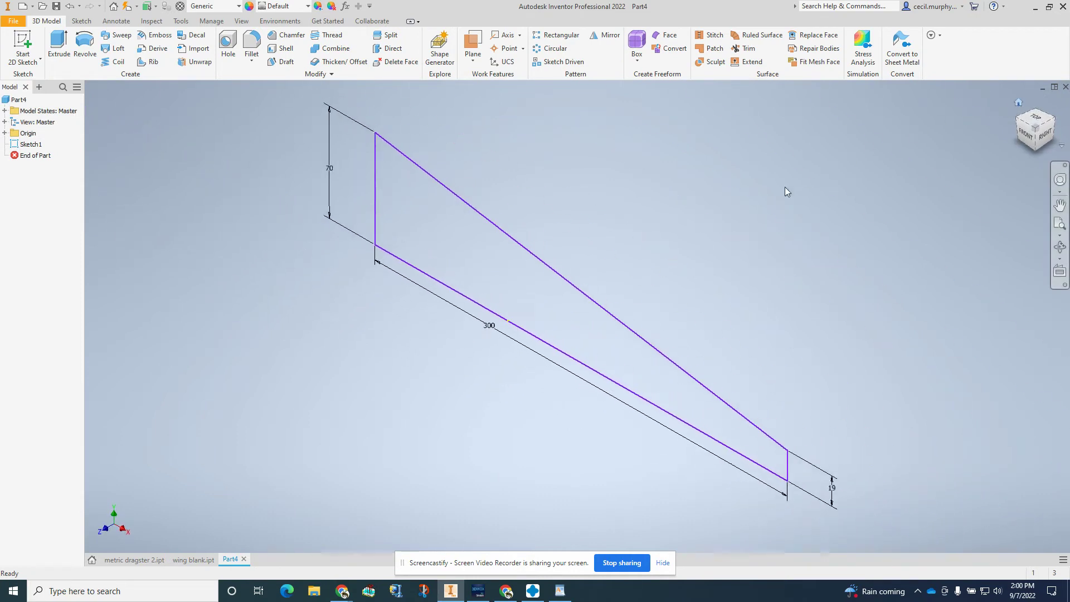
# Step: Extrude the wedge profile 42 mm into a solid body
pyautogui.click(58, 44)
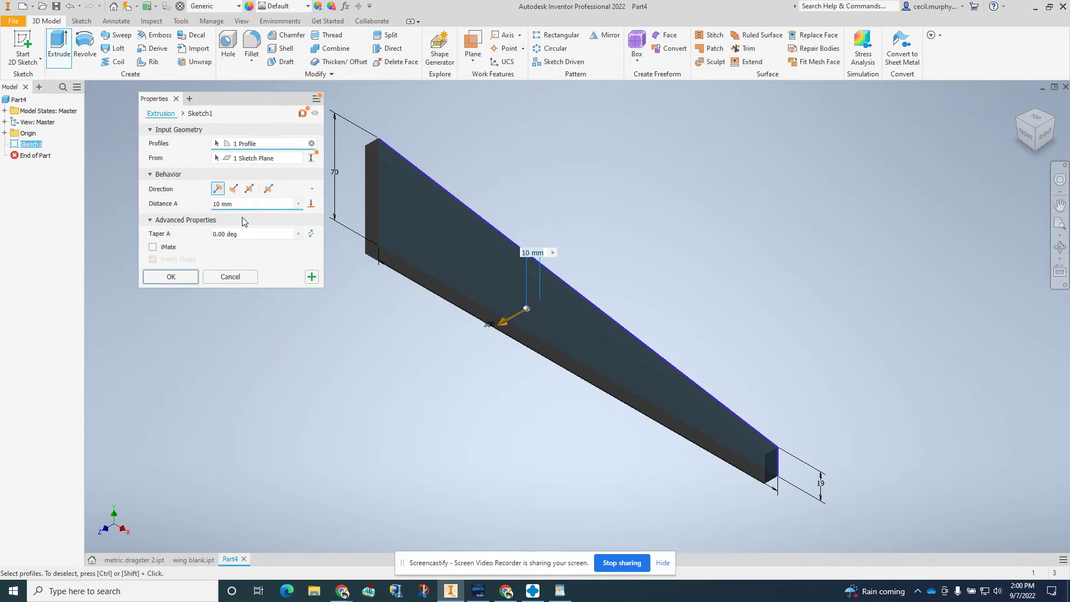
pyautogui.write('42')
pyautogui.press('Return')
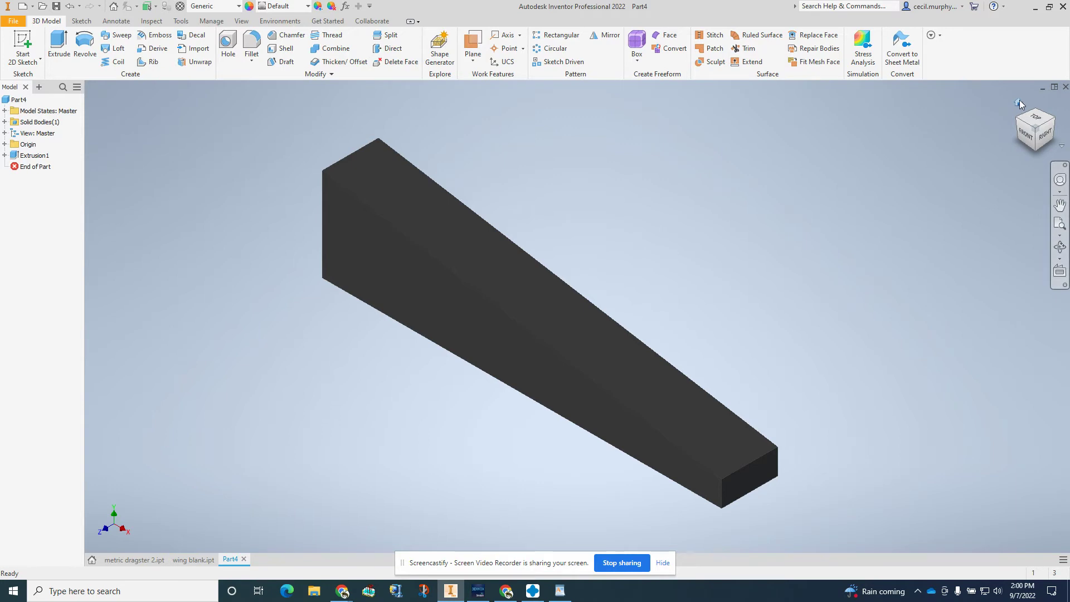
# Step: Start a new sketch on the blank's thick end face
pyautogui.moveTo(1021, 104)
pyautogui.mouseDown()
pyautogui.moveTo(108, 93)
pyautogui.moveTo(185, 88)
pyautogui.mouseUp()
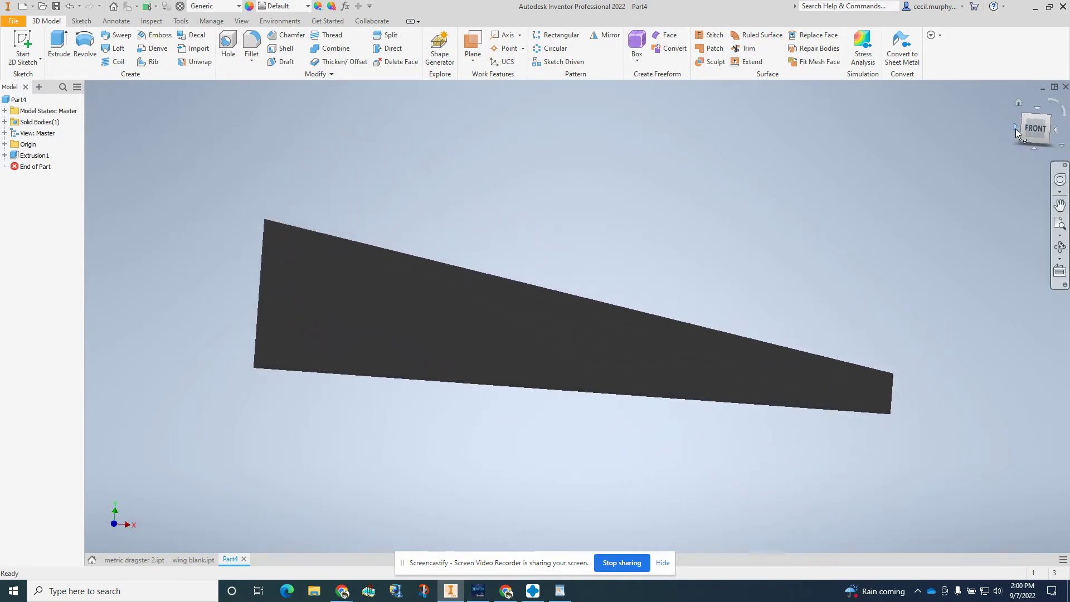
pyautogui.moveTo(1015, 133)
pyautogui.mouseDown()
pyautogui.moveTo(90, 132)
pyautogui.moveTo(149, 138)
pyautogui.moveTo(226, 98)
pyautogui.moveTo(247, 106)
pyautogui.mouseUp()
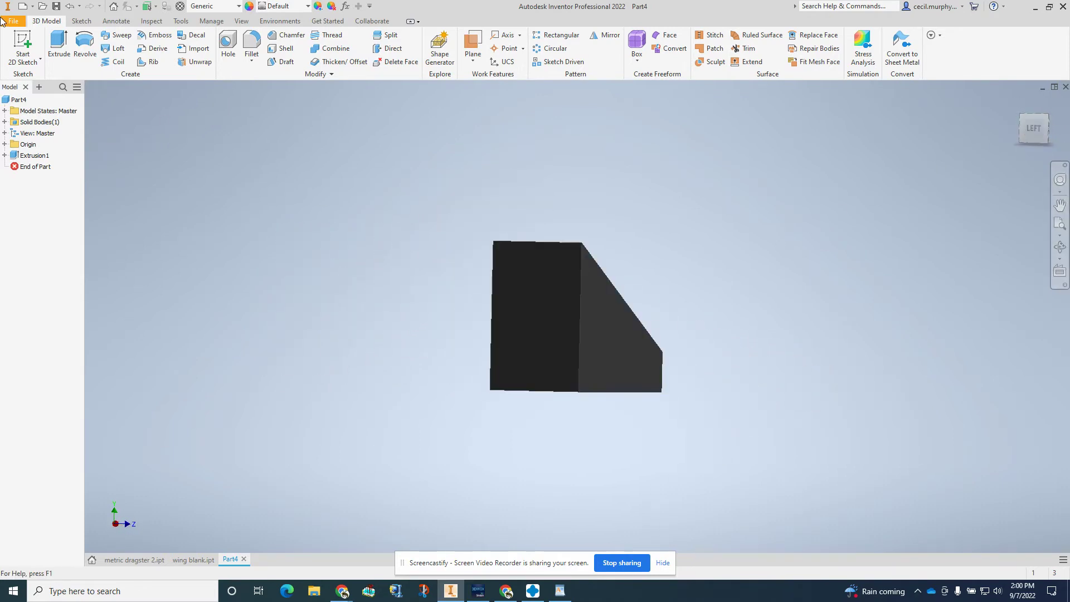
pyautogui.click(22, 45)
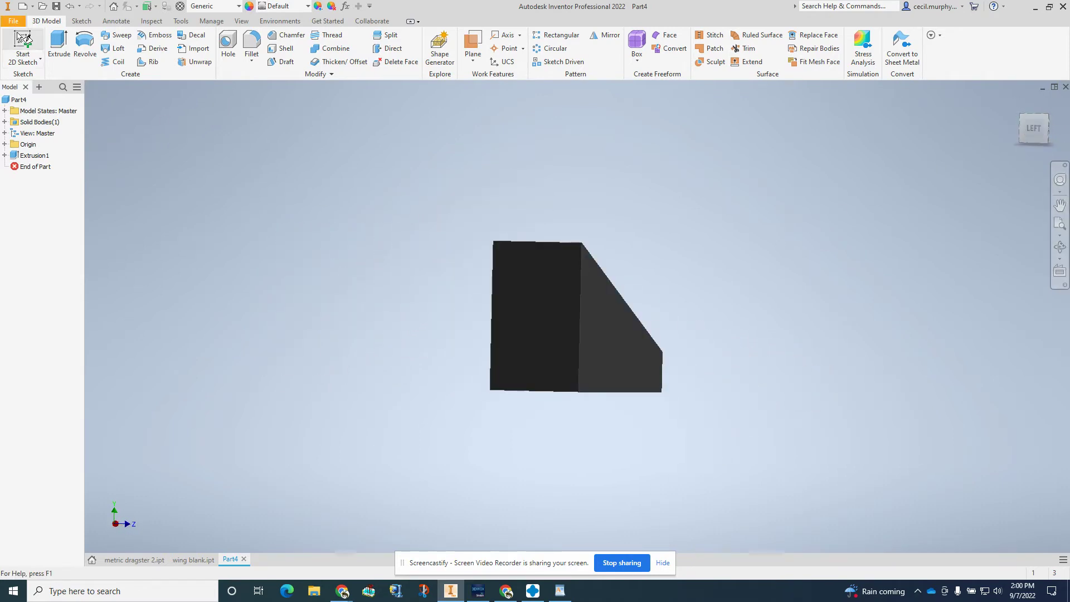
pyautogui.click(553, 337)
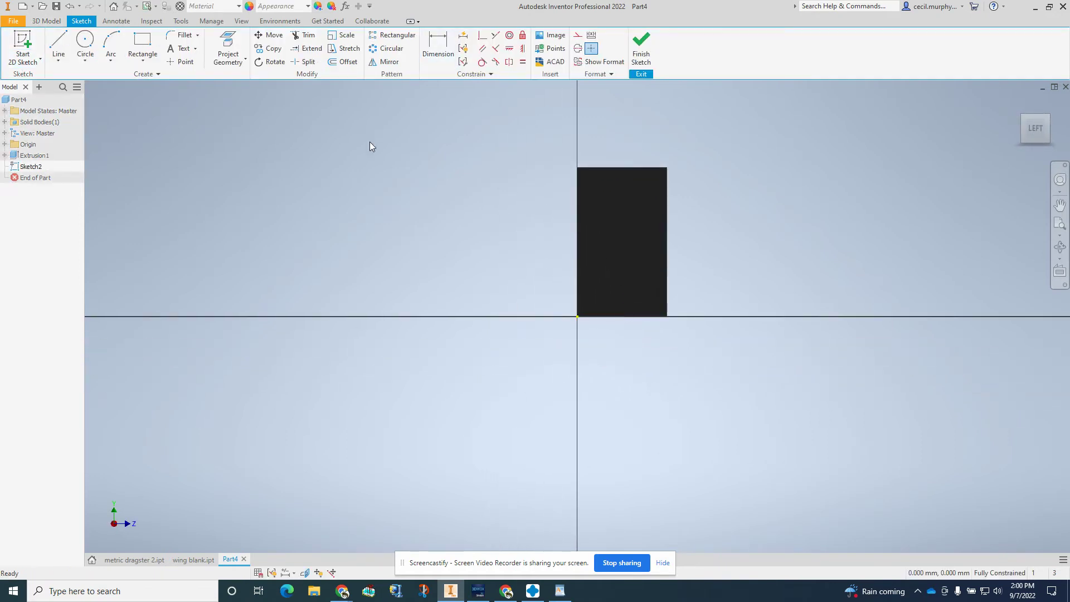
# Step: Place a sketch point inside the rectangle for the hole centre
pyautogui.click(183, 61)
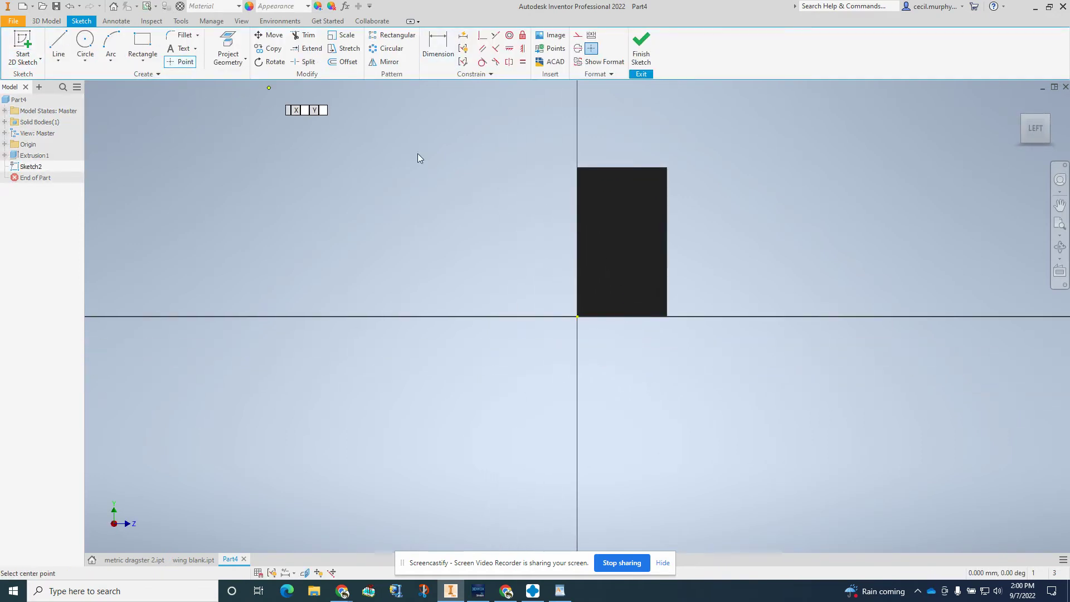
pyautogui.click(622, 250)
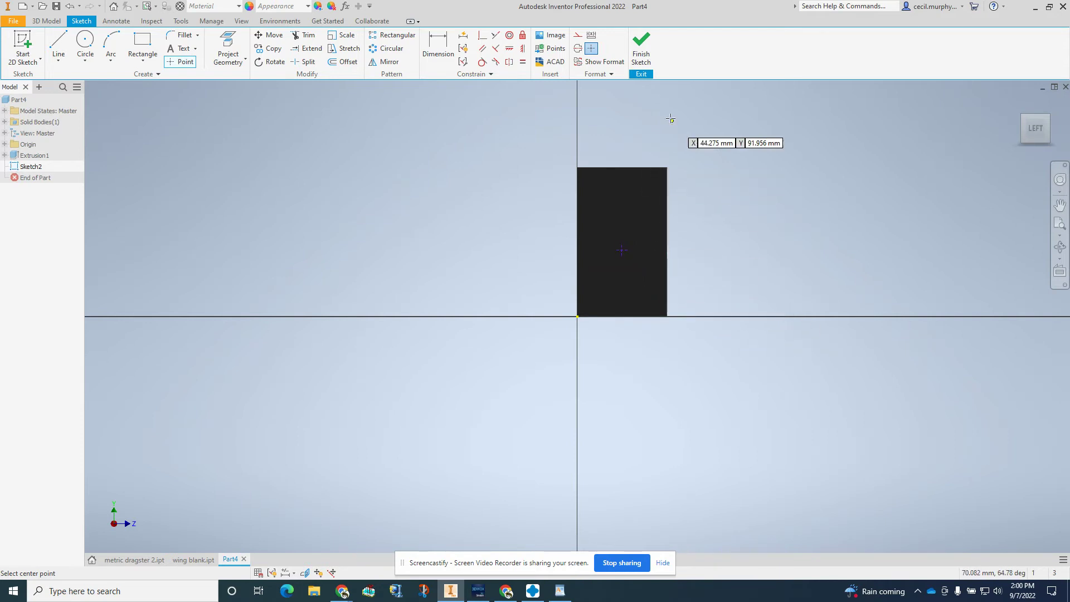
pyautogui.click(438, 47)
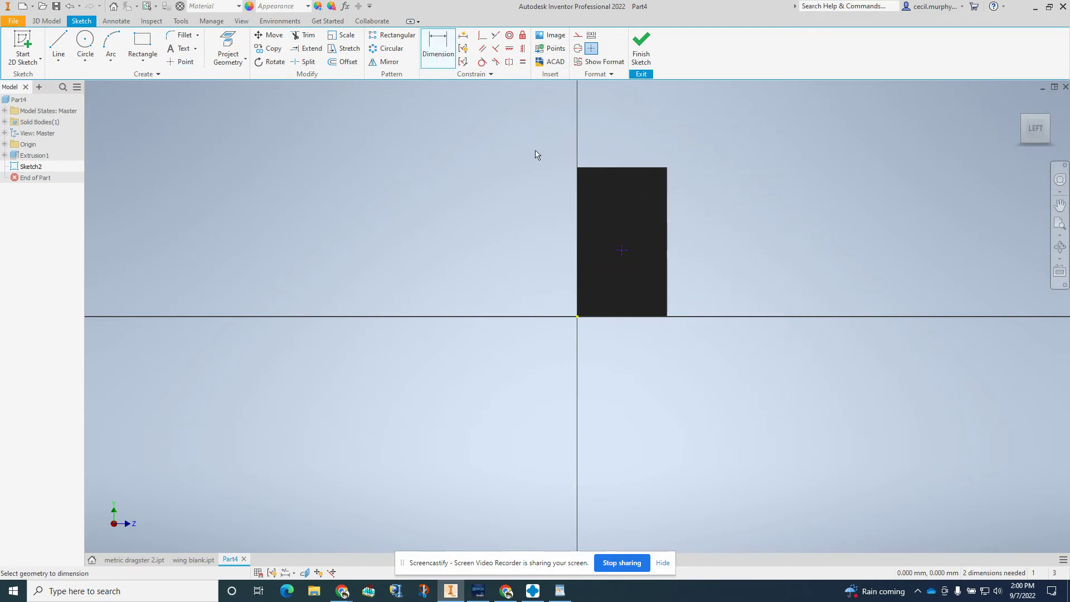
# Step: Dimension the hole point 32 mm from the bottom edge and 21 mm from the left edge
pyautogui.click(622, 250)
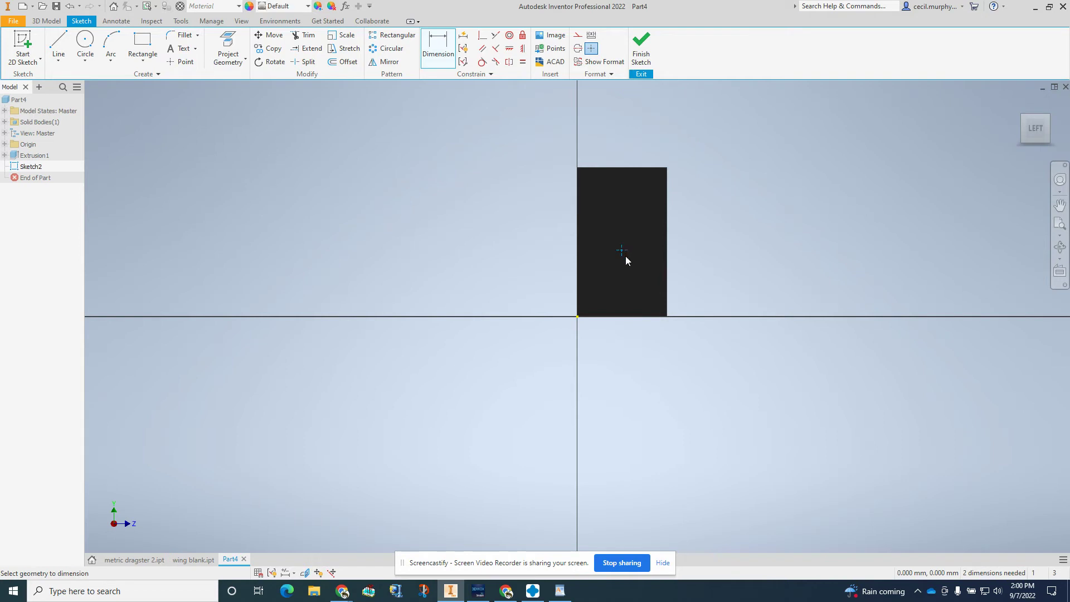
pyautogui.click(618, 317)
pyautogui.click(530, 278)
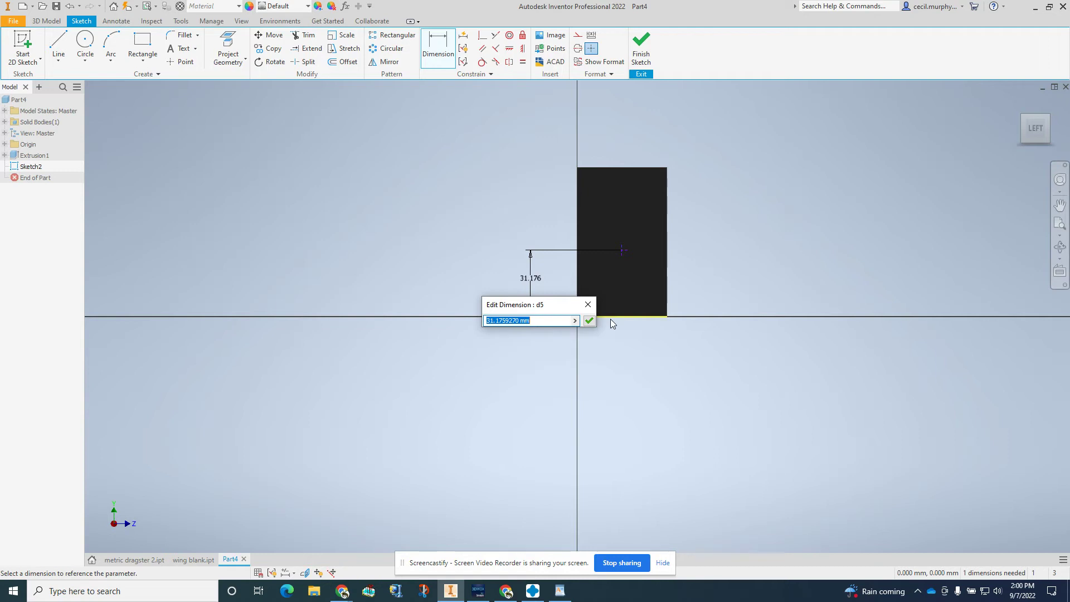
pyautogui.write('32')
pyautogui.press('Return')
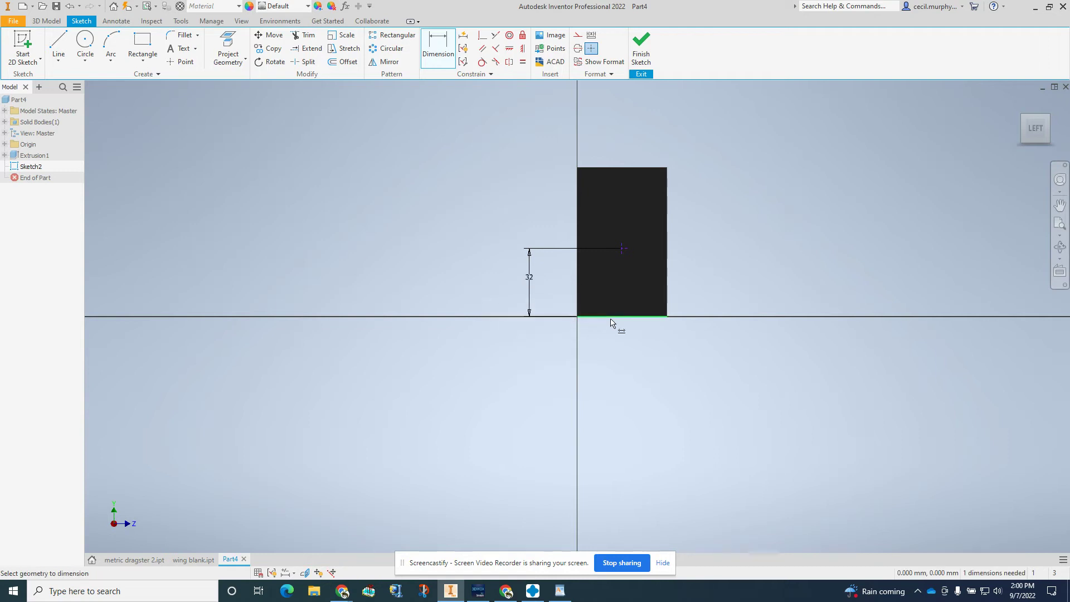
pyautogui.click(611, 322)
pyautogui.click(580, 301)
pyautogui.click(594, 352)
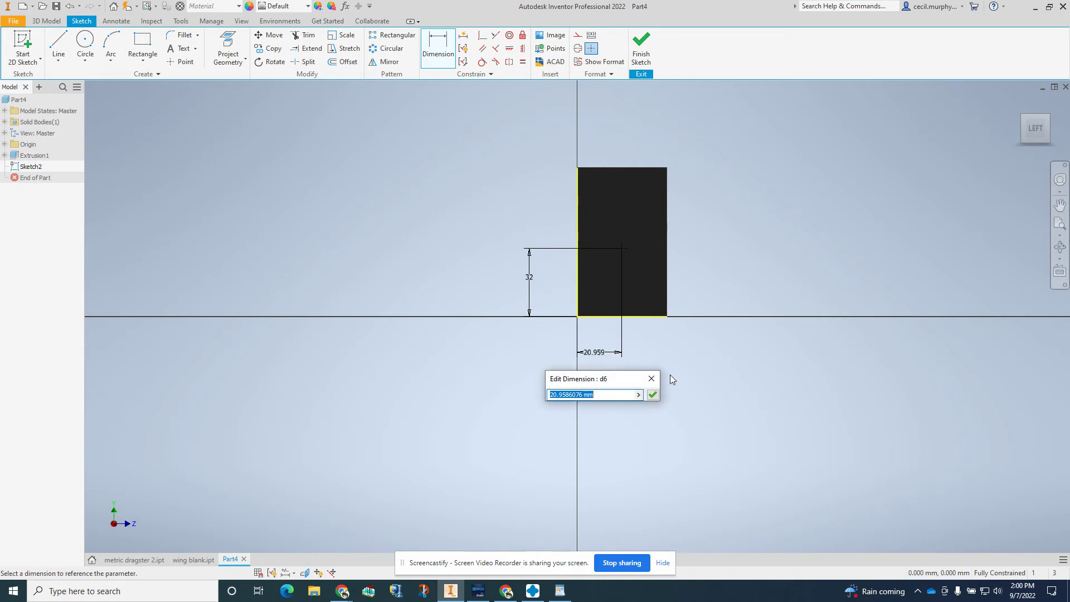
pyautogui.write('21')
pyautogui.press('Return')
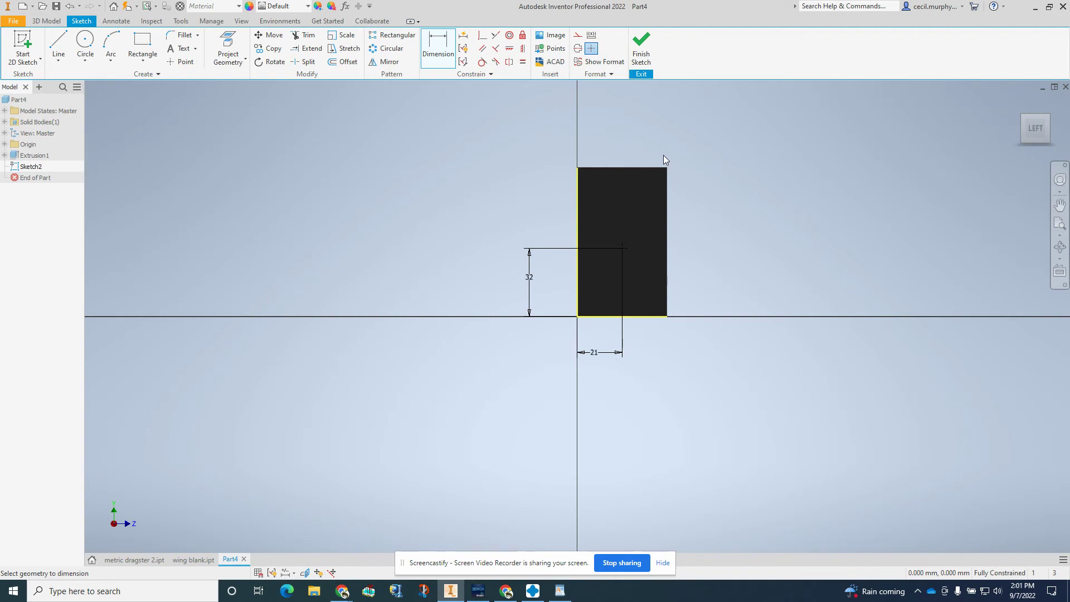
# Step: Finish the sketch and start a 19 mm diameter hole at the point
pyautogui.click(641, 44)
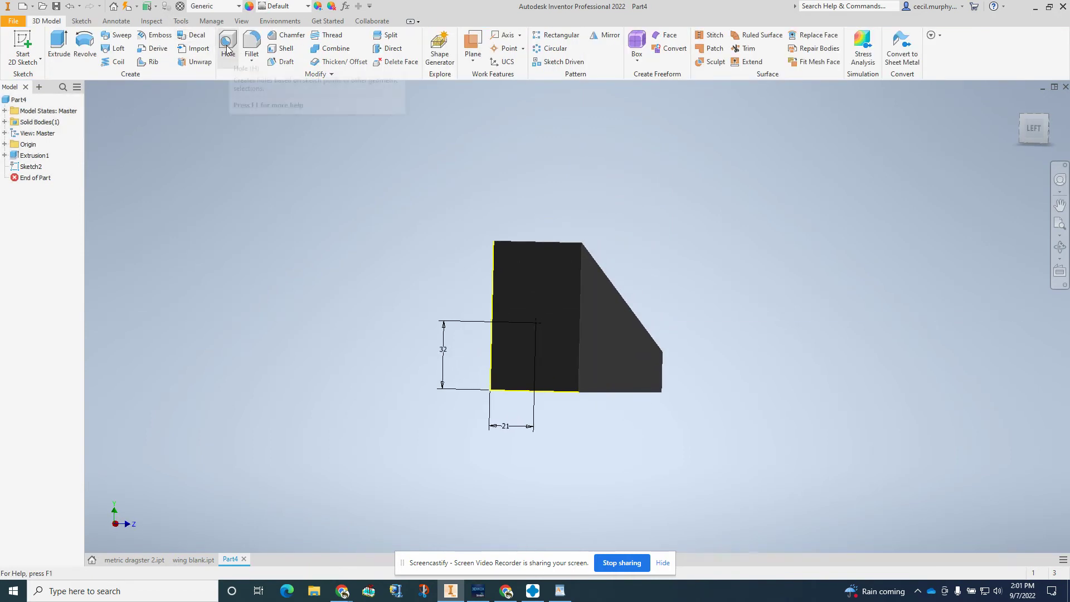
pyautogui.click(228, 49)
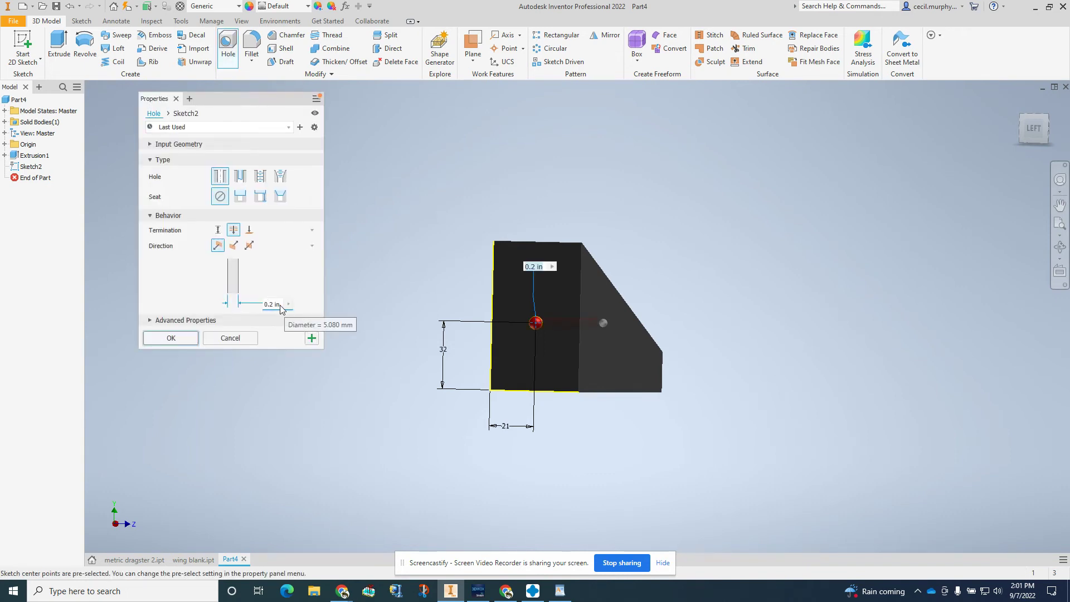
pyautogui.write('19')
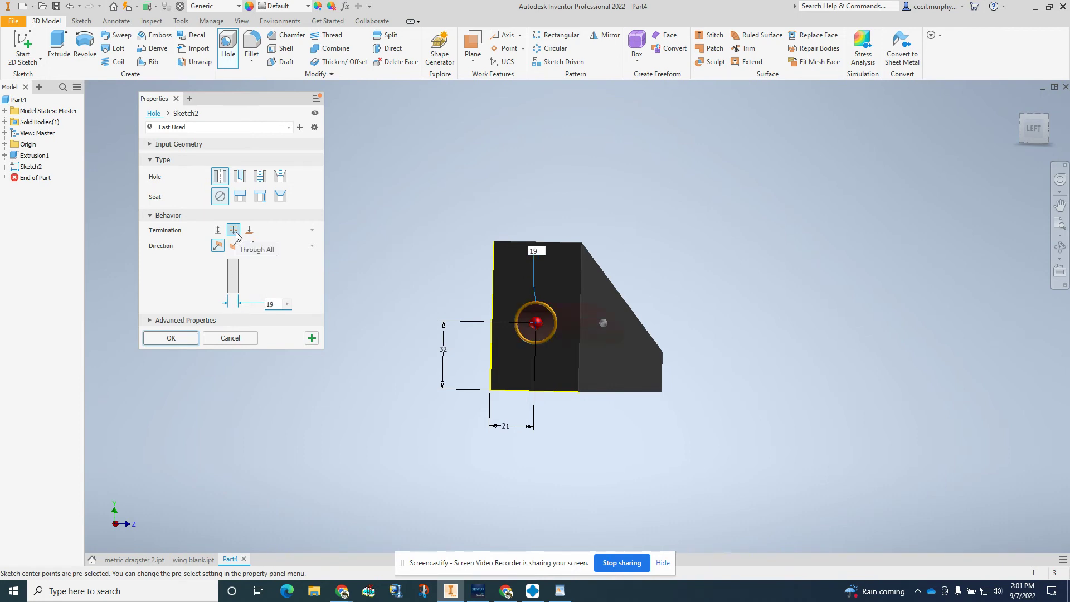
pyautogui.click(1046, 129)
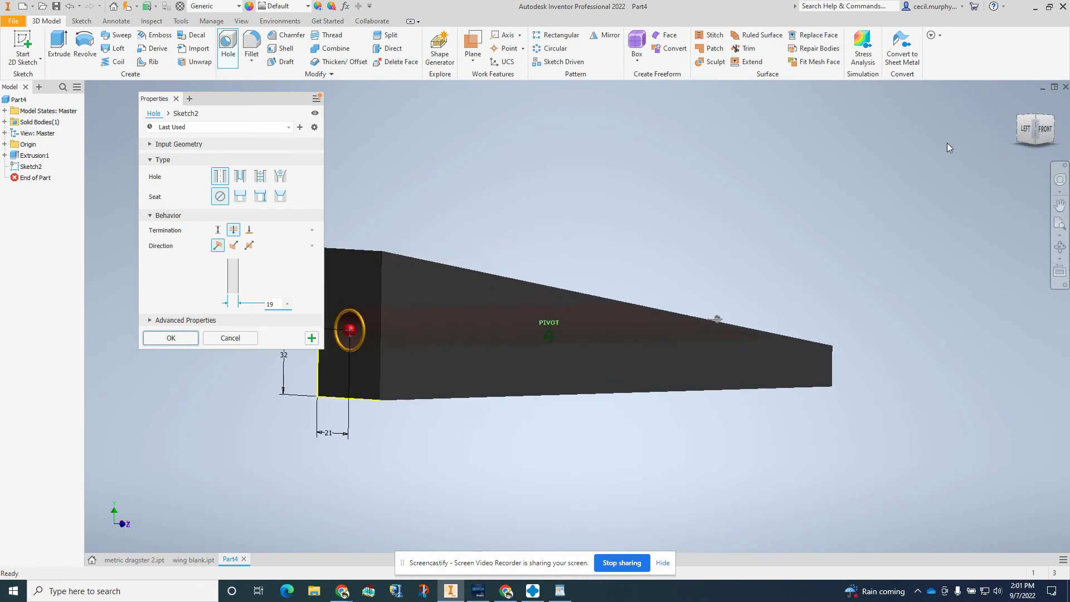
pyautogui.press('F6')
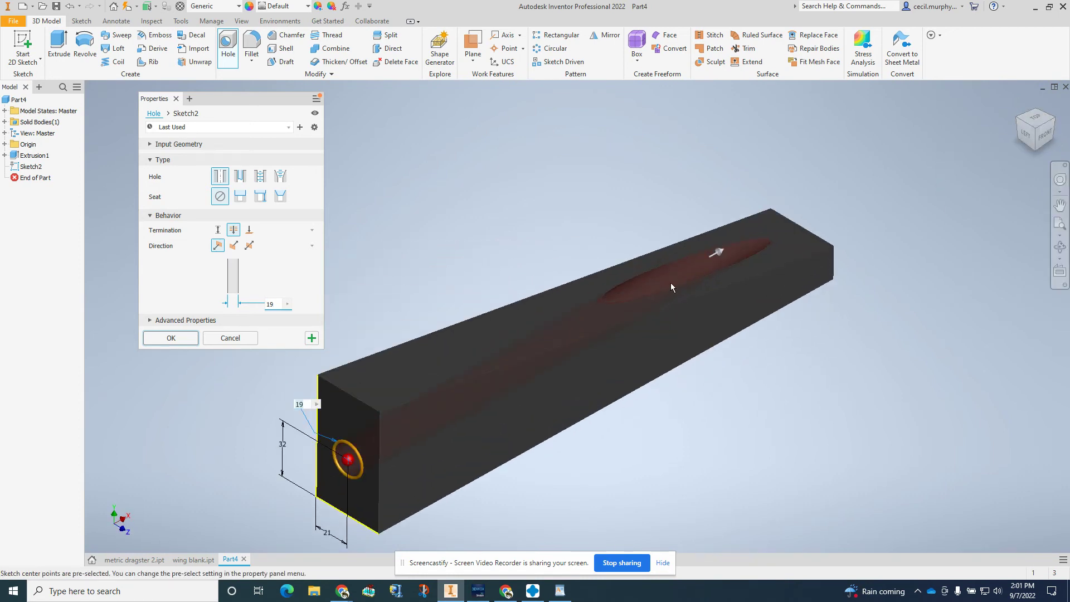
# Step: Make the hole 51 mm deep with a flat bottom and create it
pyautogui.click(218, 230)
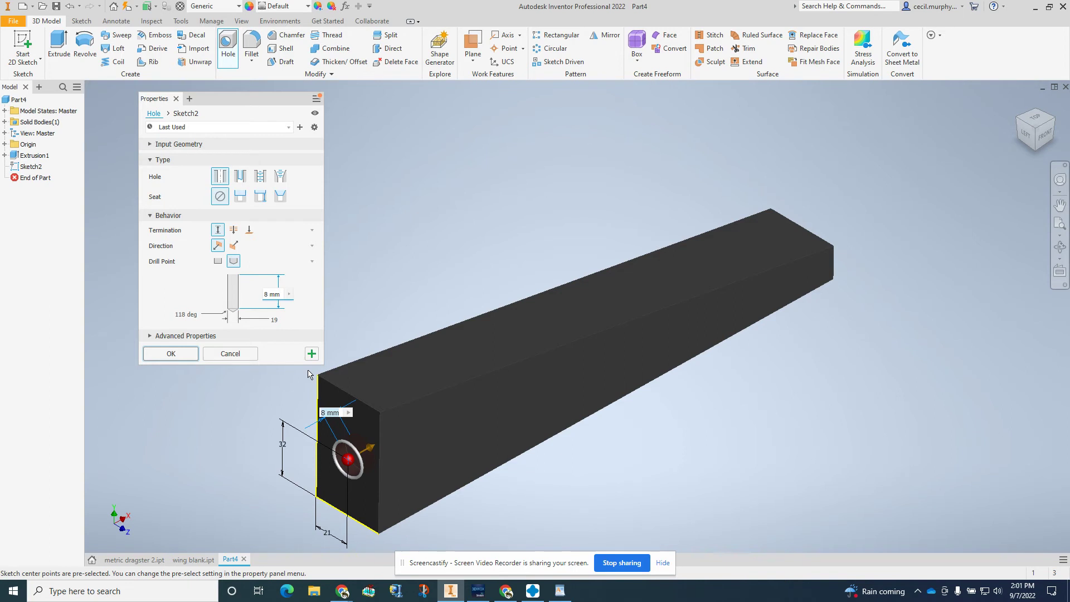
pyautogui.write('51')
pyautogui.press('Return')
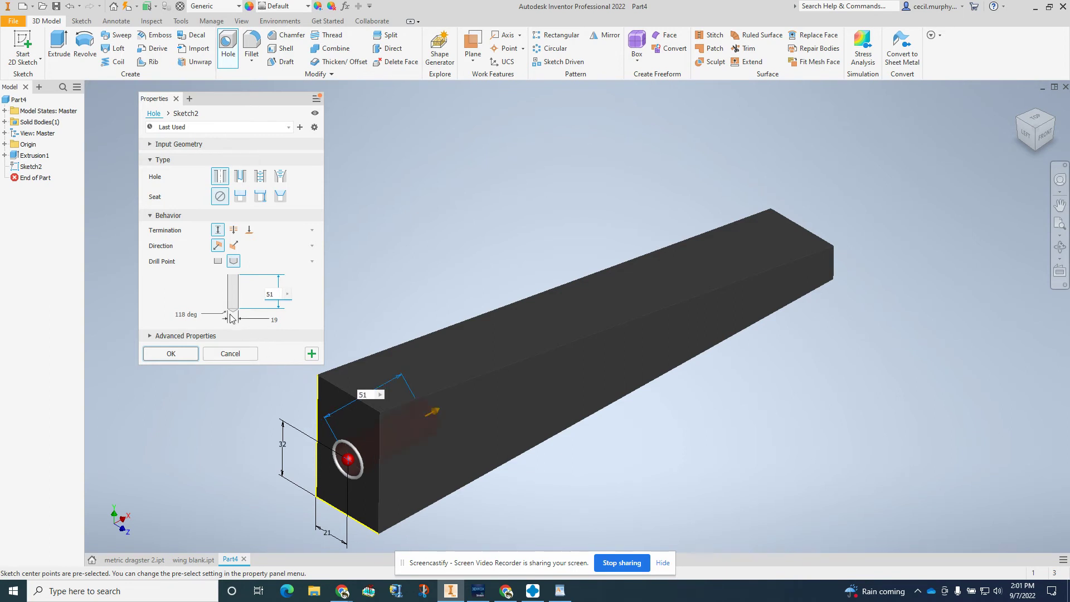
pyautogui.click(218, 262)
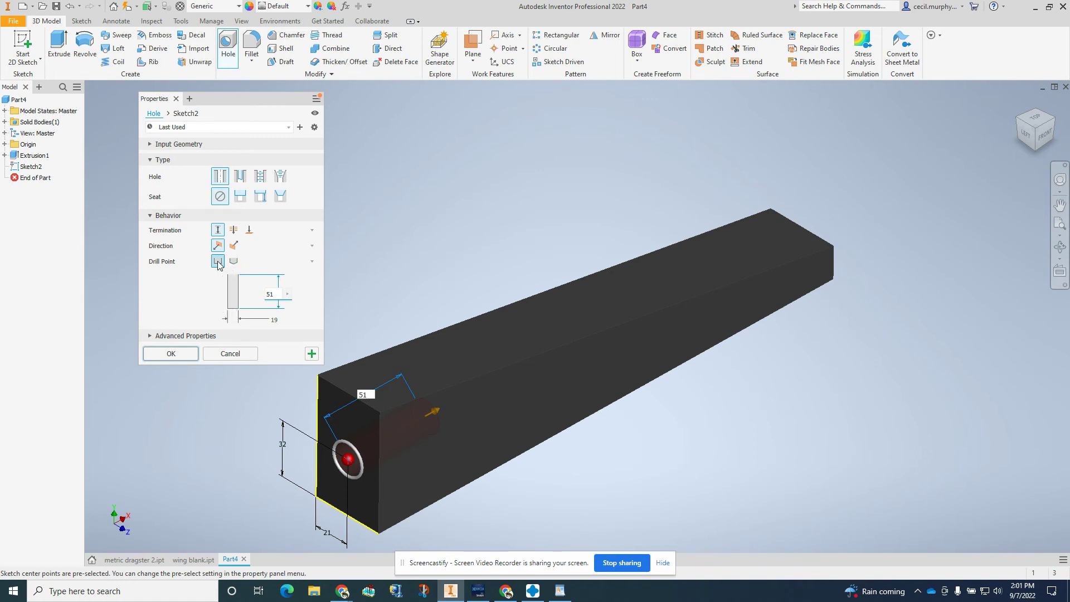
pyautogui.click(171, 353)
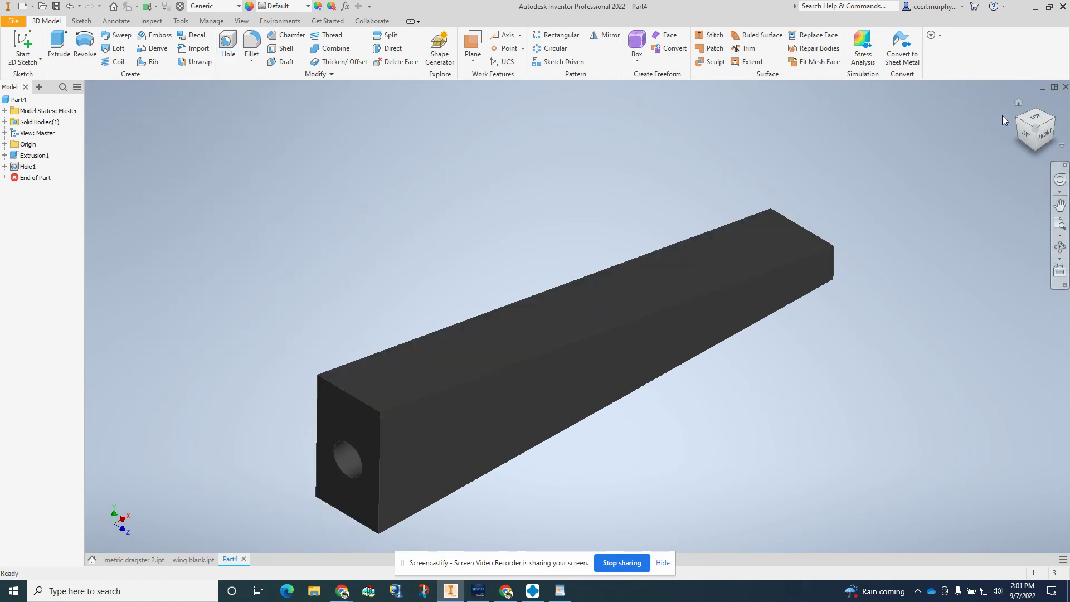
# Step: Return to the home view and bring up Save As
pyautogui.click(1017, 104)
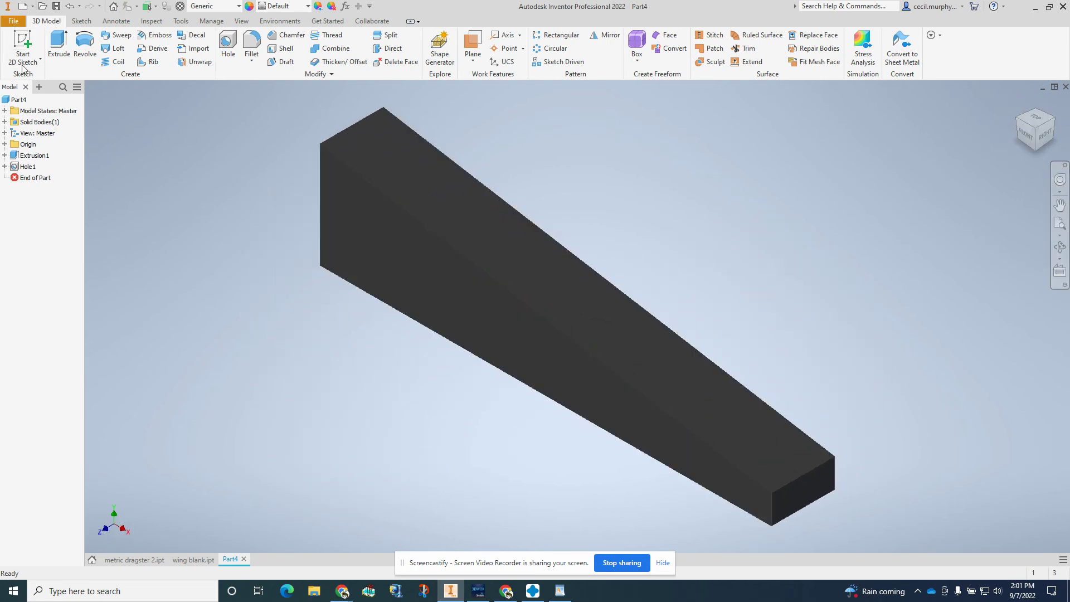
pyautogui.click(14, 21)
pyautogui.click(40, 140)
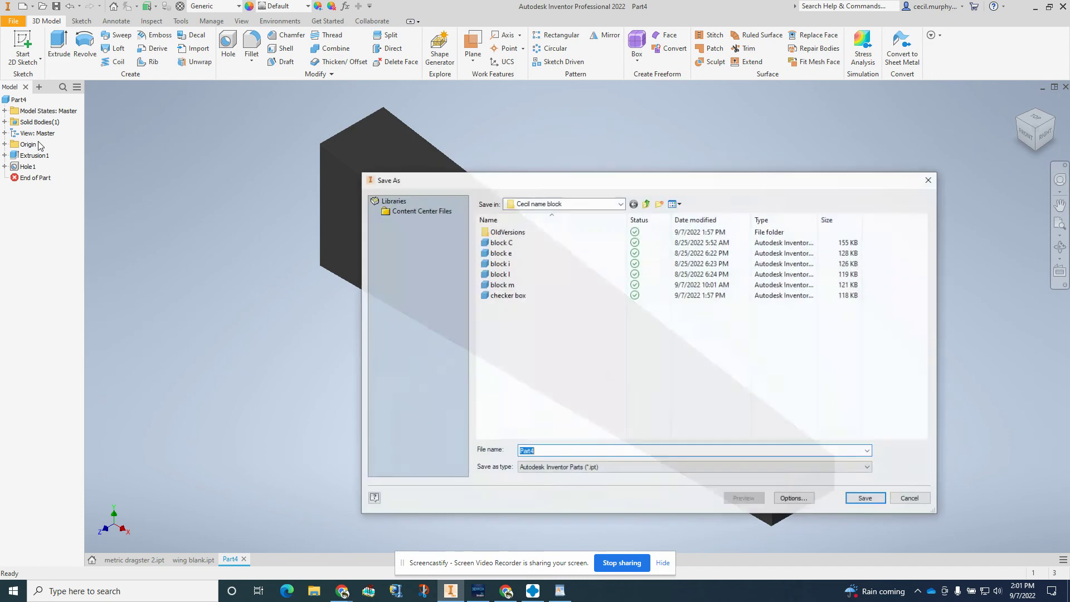
# Step: Create a folder named Dragster in the user's project folder and open it
pyautogui.click(619, 203)
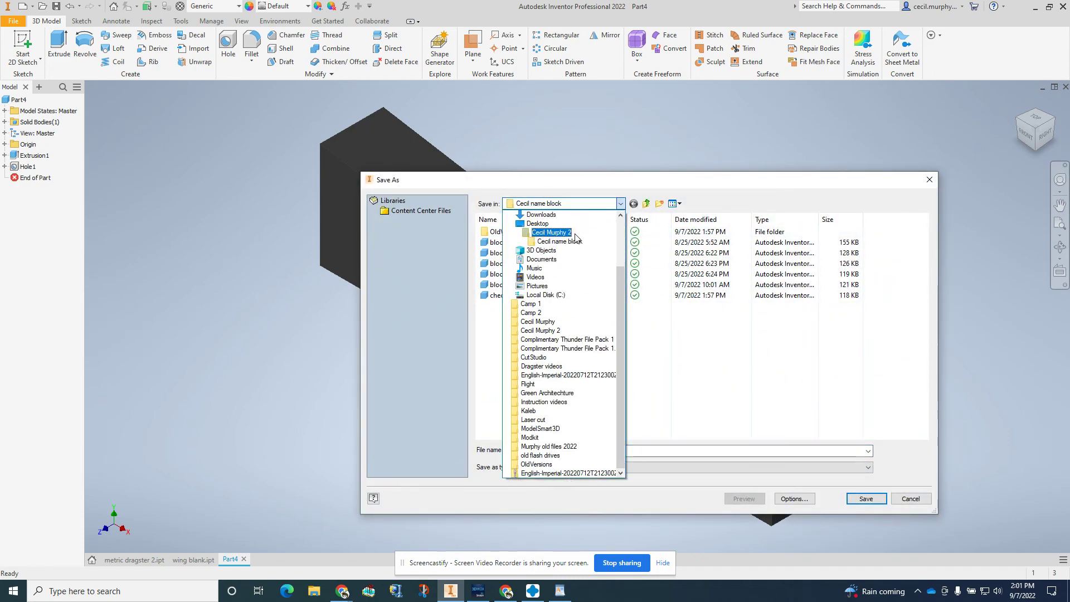
pyautogui.click(572, 233)
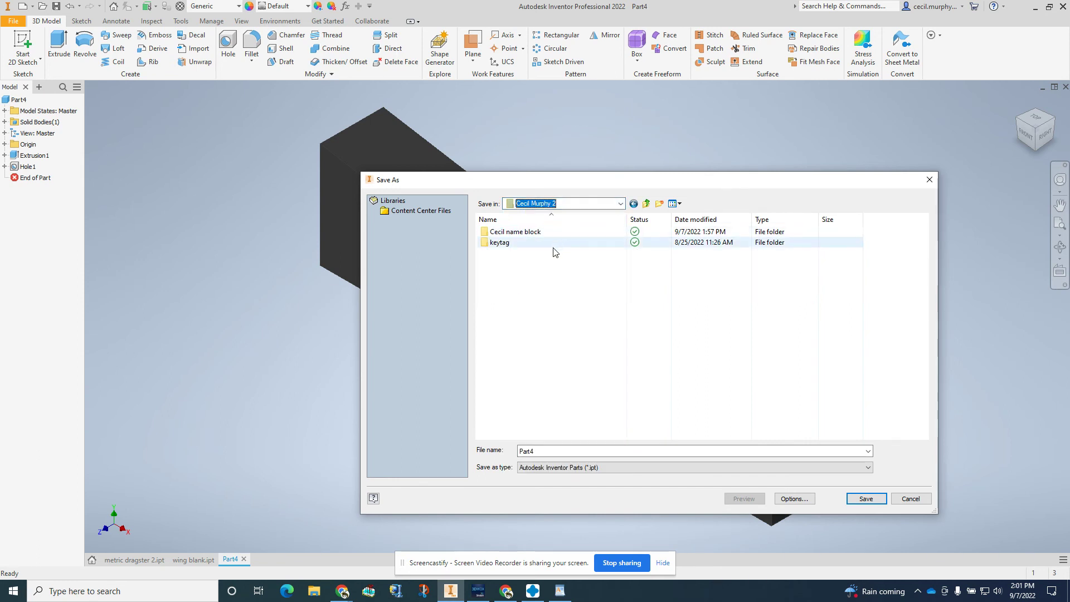
pyautogui.rightClick(533, 301)
pyautogui.moveTo(594, 474)
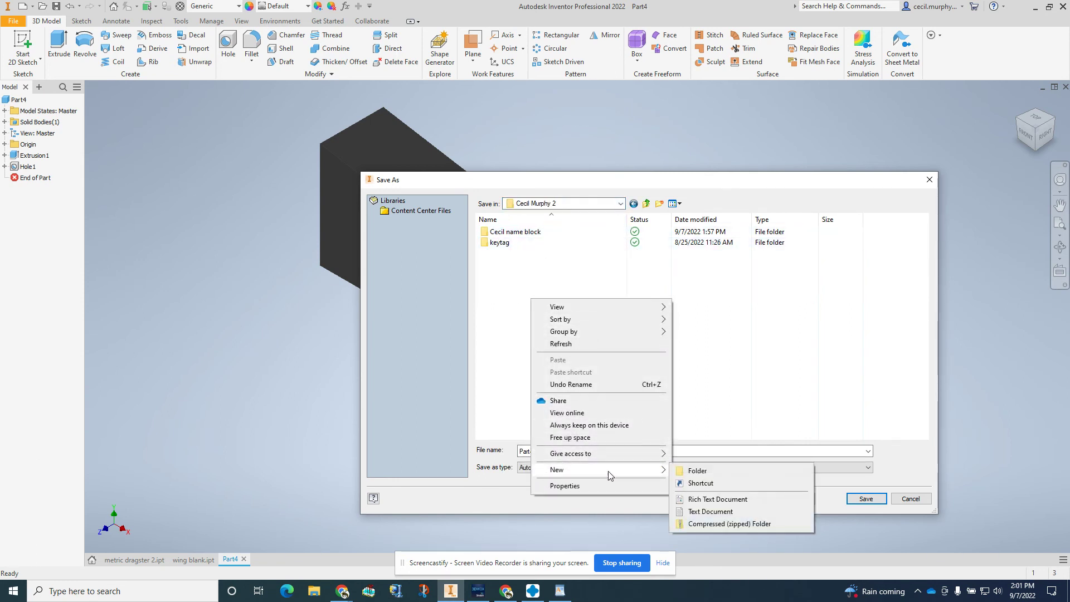
pyautogui.click(696, 471)
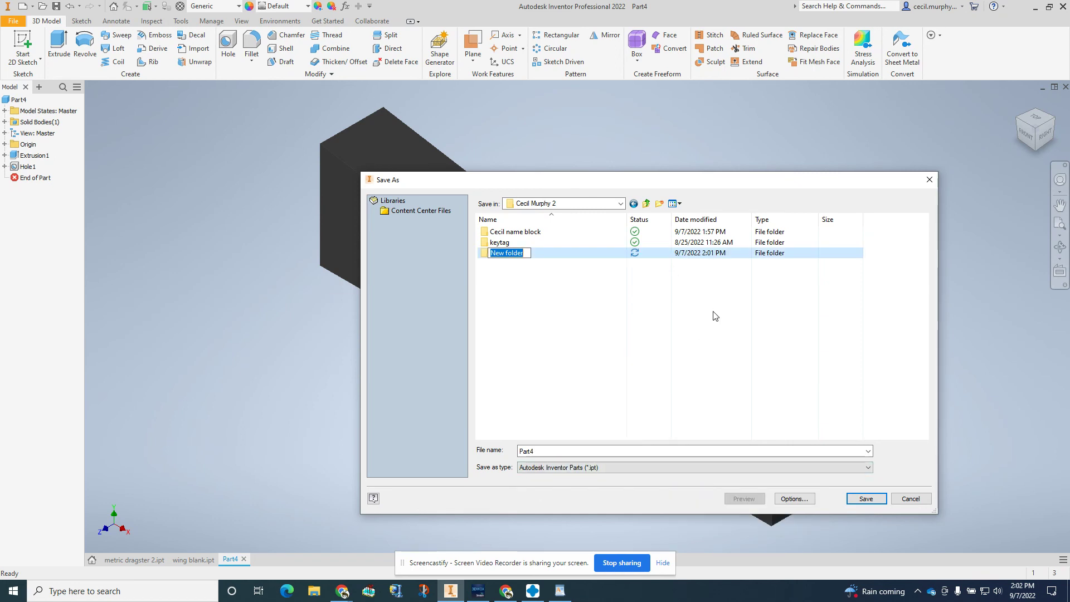
pyautogui.write('Dragster')
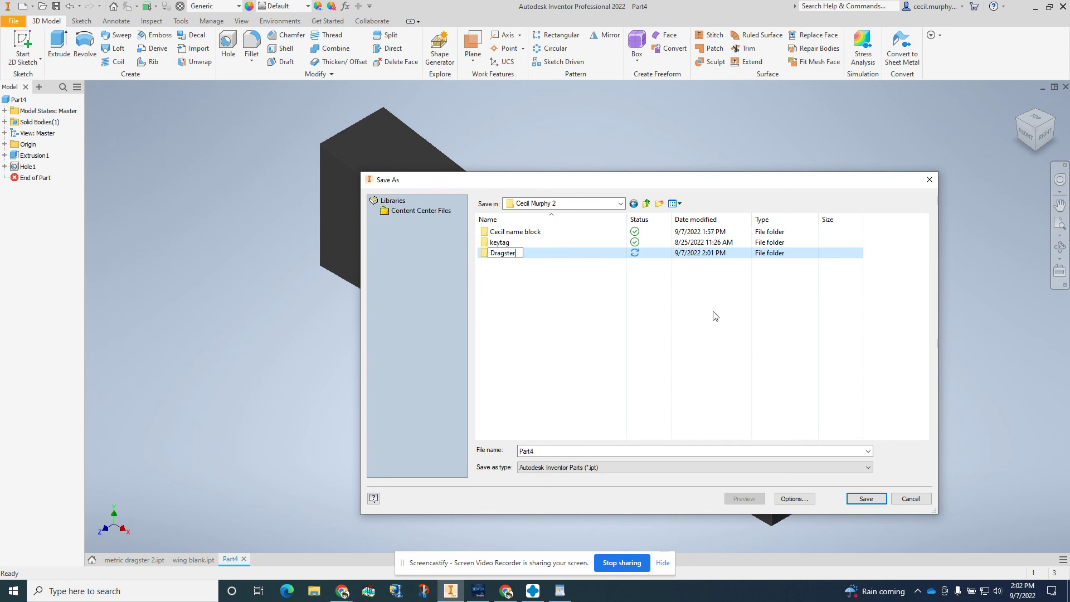
pyautogui.press('Return')
pyautogui.doubleClick(484, 255)
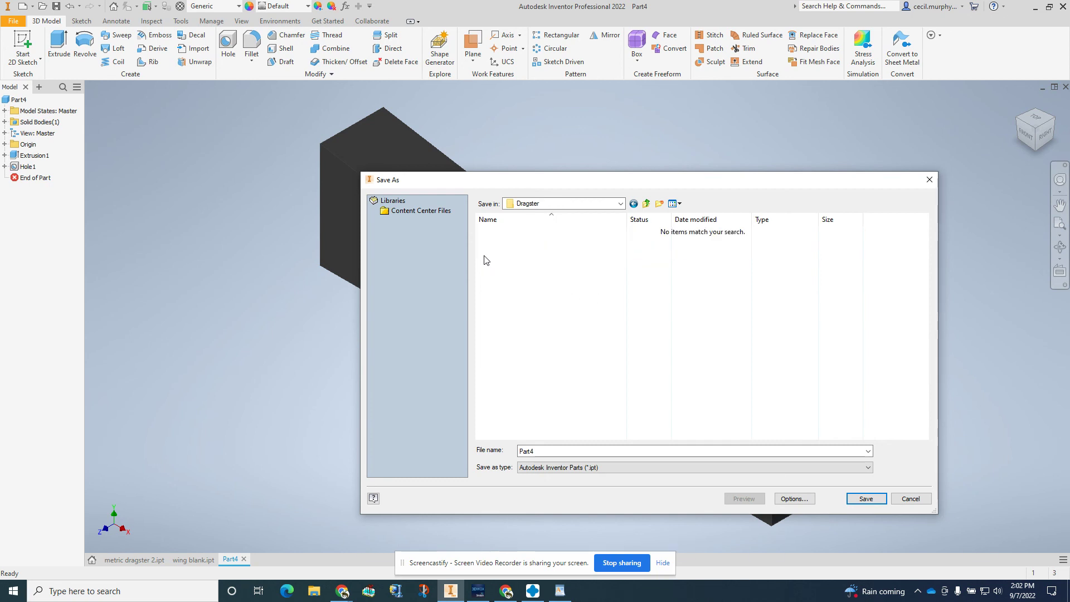
# Step: Enter 'dragster block' as the file name
pyautogui.doubleClick(526, 451)
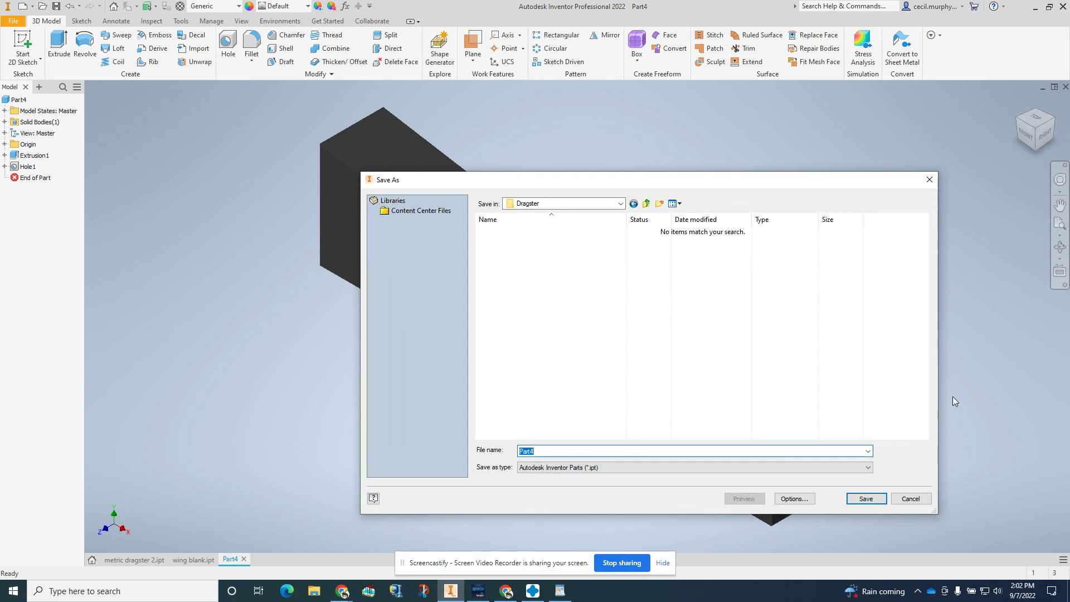
pyautogui.write('dragster block')
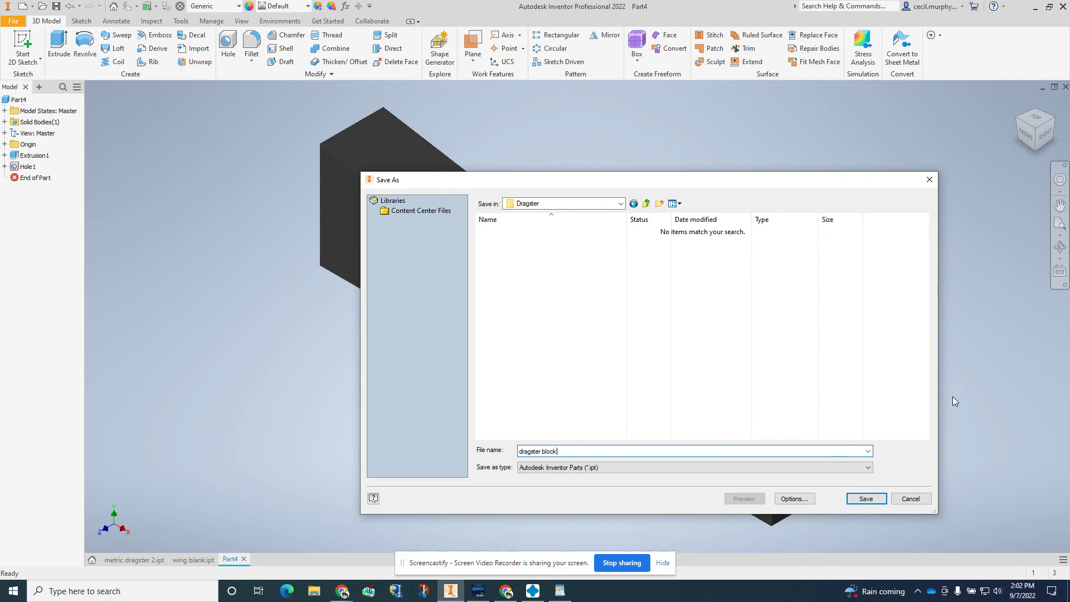